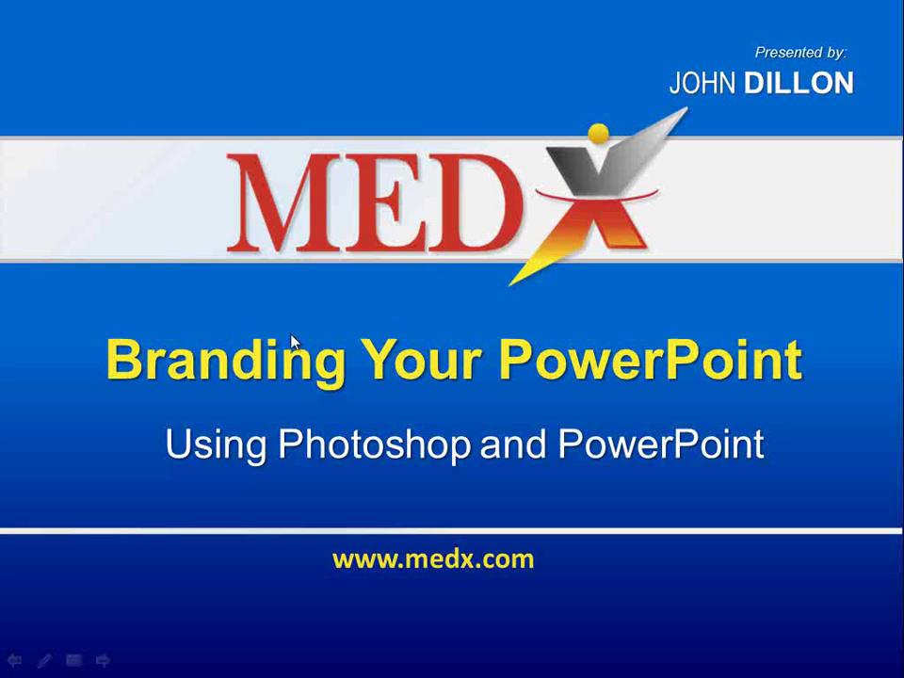
# Advance the PowerPoint slideshow from the title slide to the 'Project Files' slide.
pyautogui.click(575, 335)
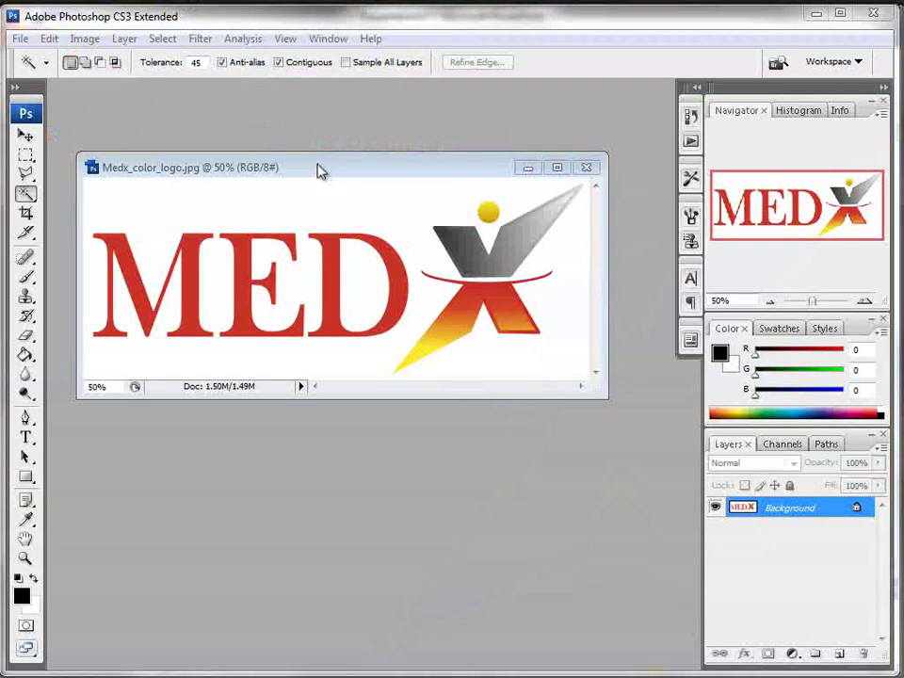
# Convert the locked Background of Medx_color_logo.jpg into an editable Layer 0.
pyautogui.moveTo(319, 170); pyautogui.dragTo(302, 151)
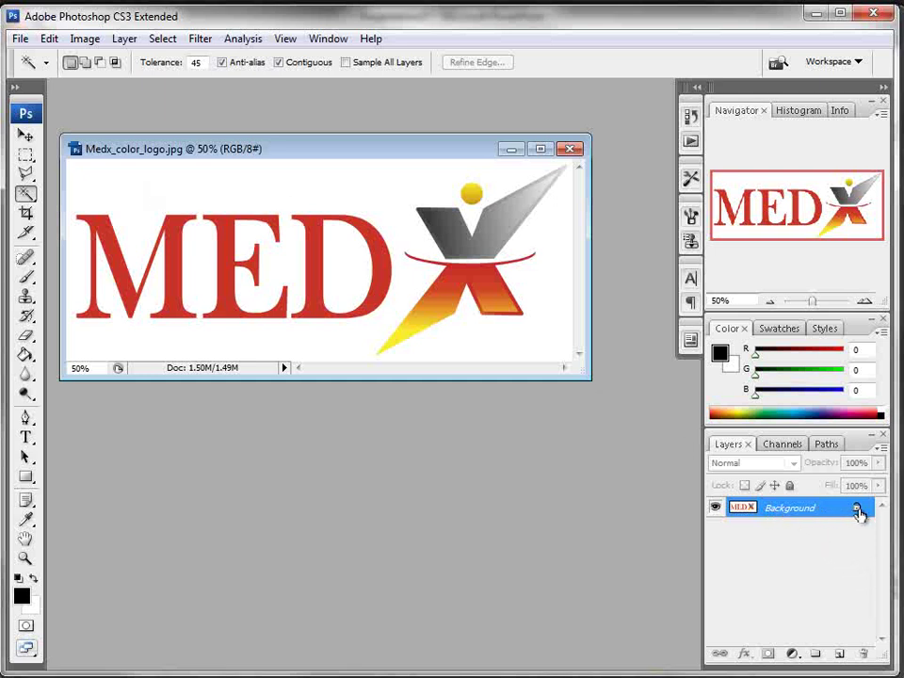
pyautogui.doubleClick(777, 509)
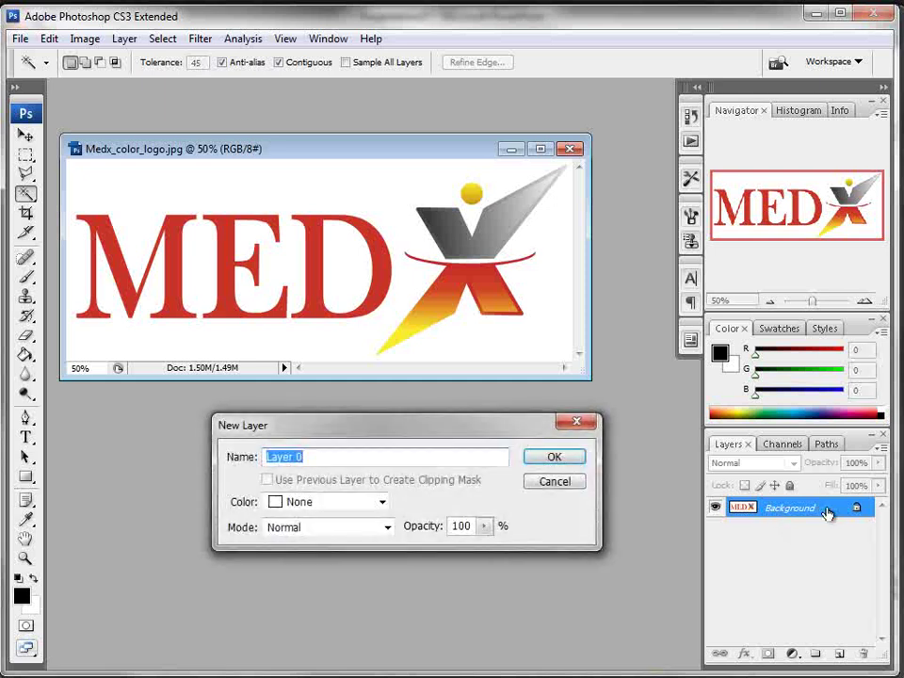
pyautogui.click(554, 460)
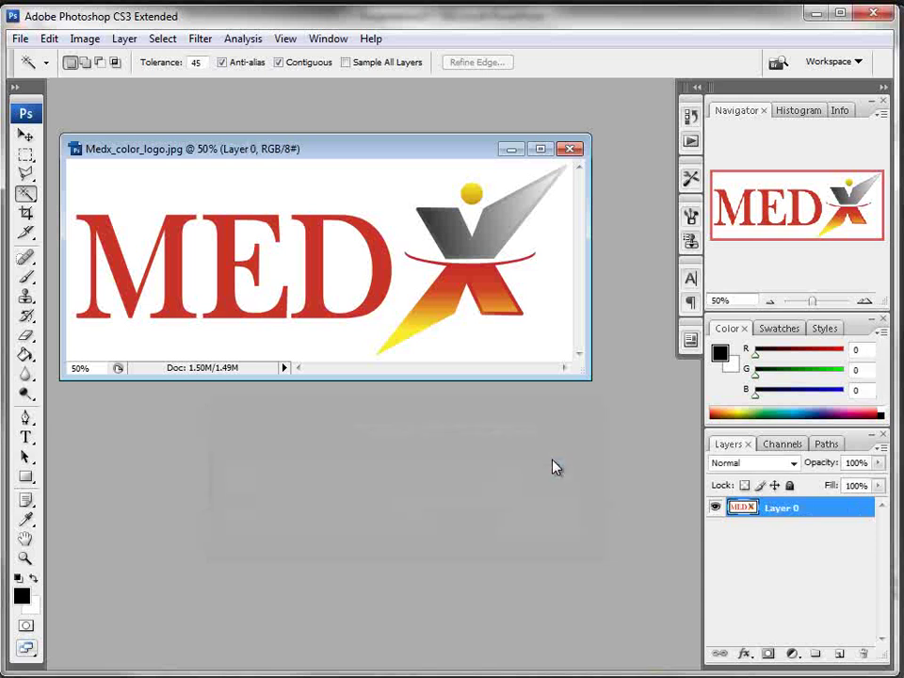
# Magic Wand-select the white background, retrying the selection at Tolerance 90.
pyautogui.click(208, 195)
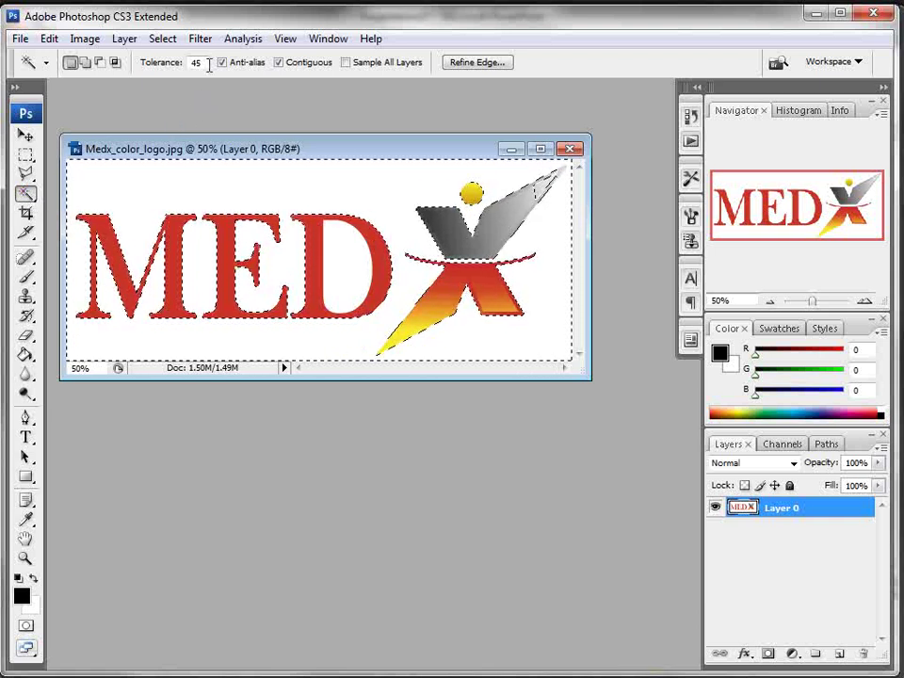
pyautogui.doubleClick(195, 63)
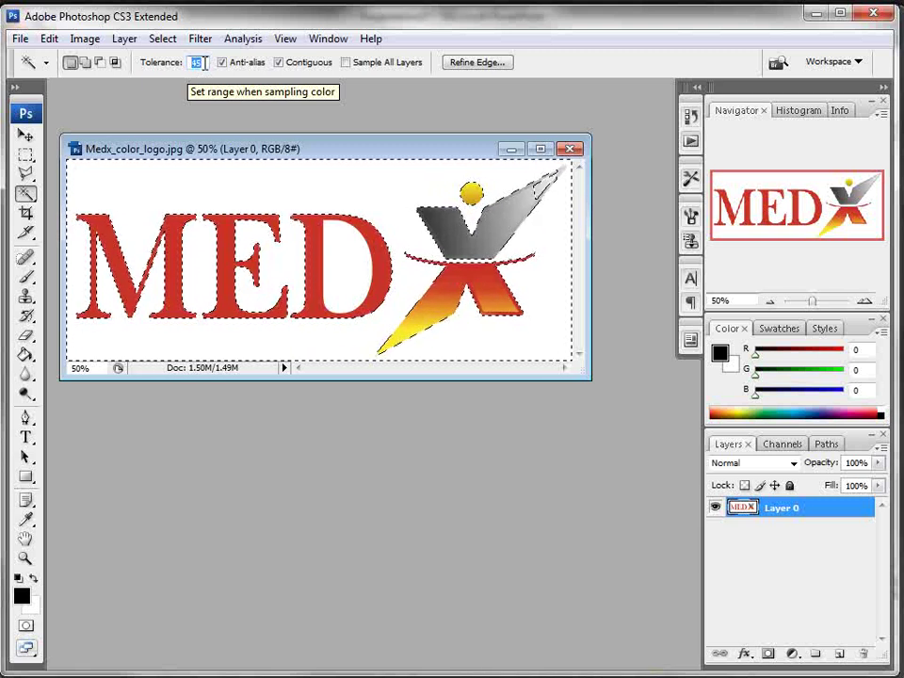
pyautogui.write('5')
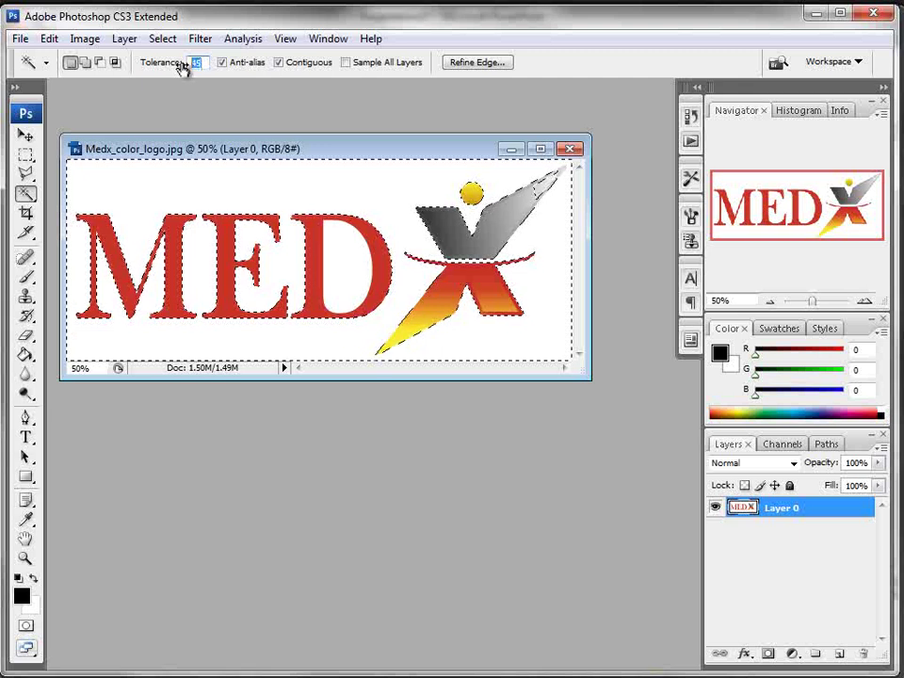
pyautogui.write('90')
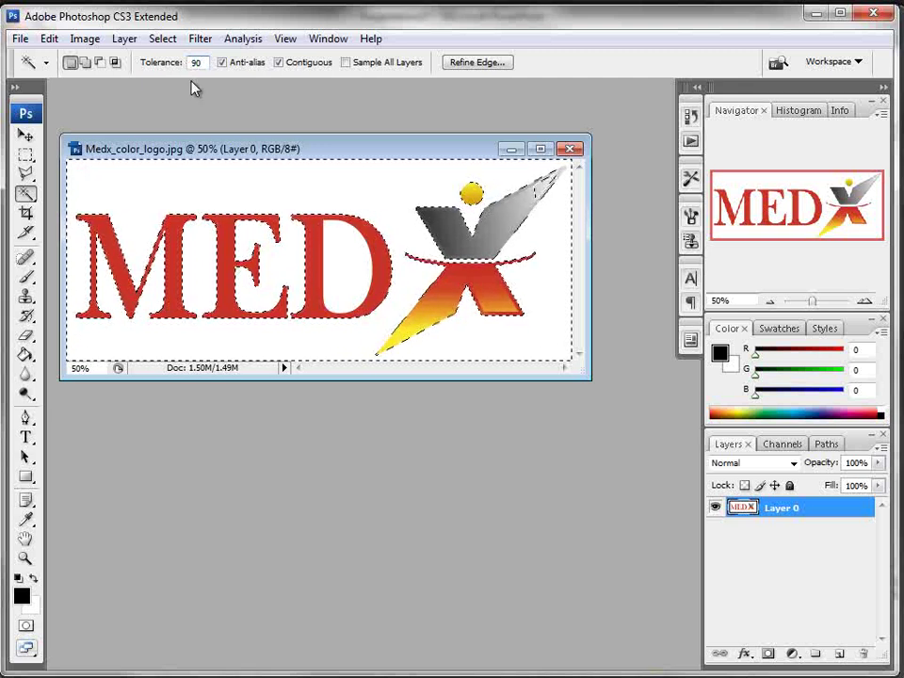
pyautogui.hotkey('ctrl', 'd')
pyautogui.click(287, 175)
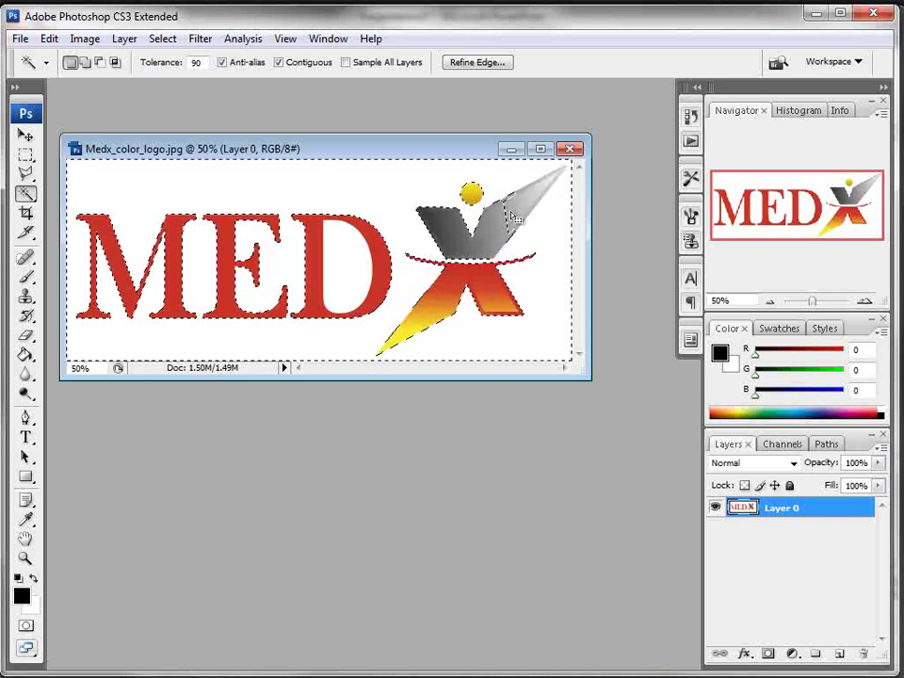
# Reselect the white at Tolerance 20, add remaining areas, delete them and deselect.
pyautogui.click(190, 61)
pyautogui.write('20')
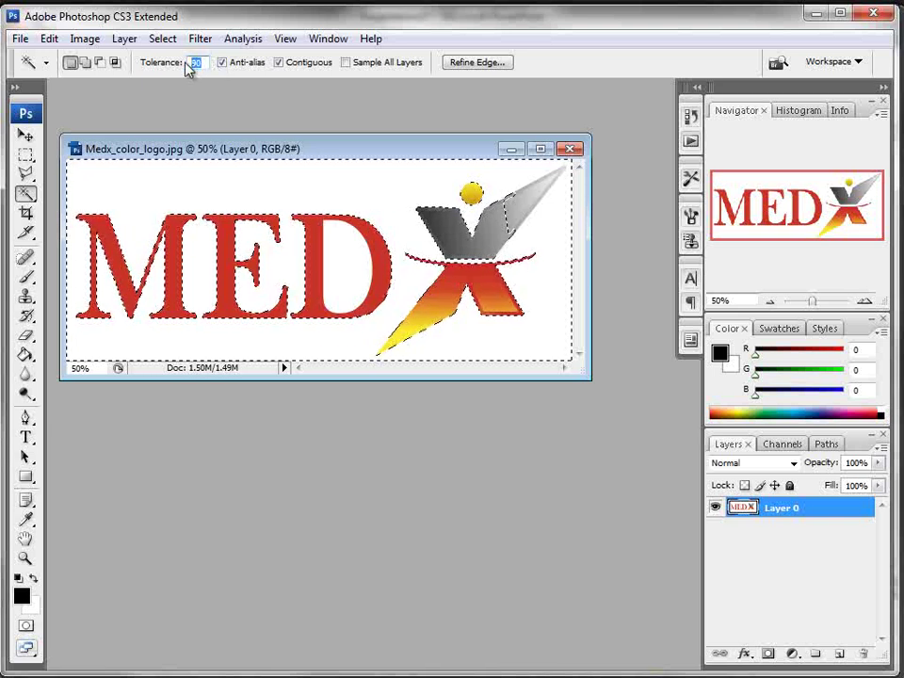
pyautogui.click(184, 183)
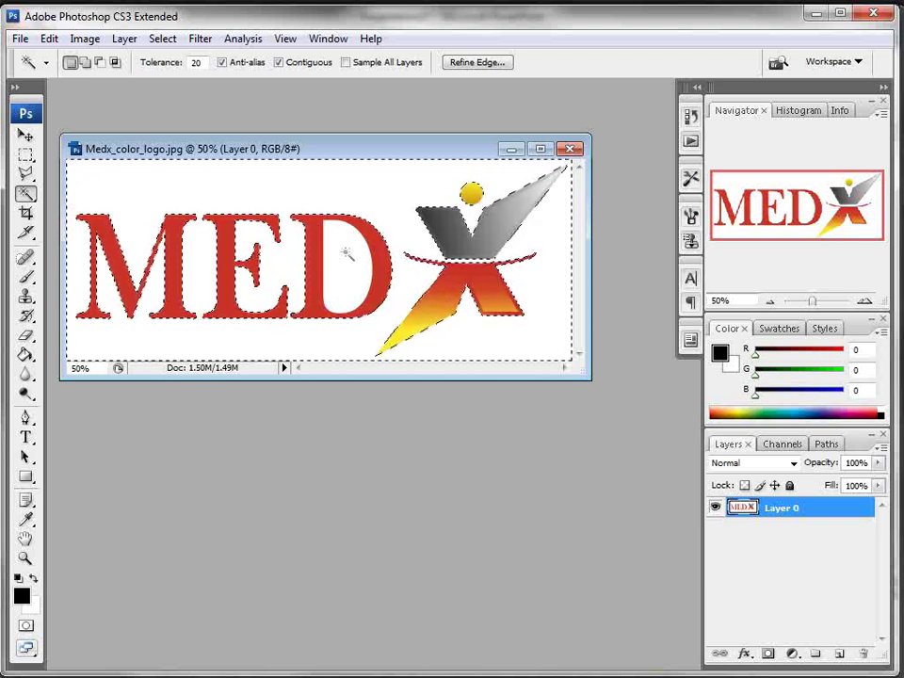
pyautogui.press('shift')
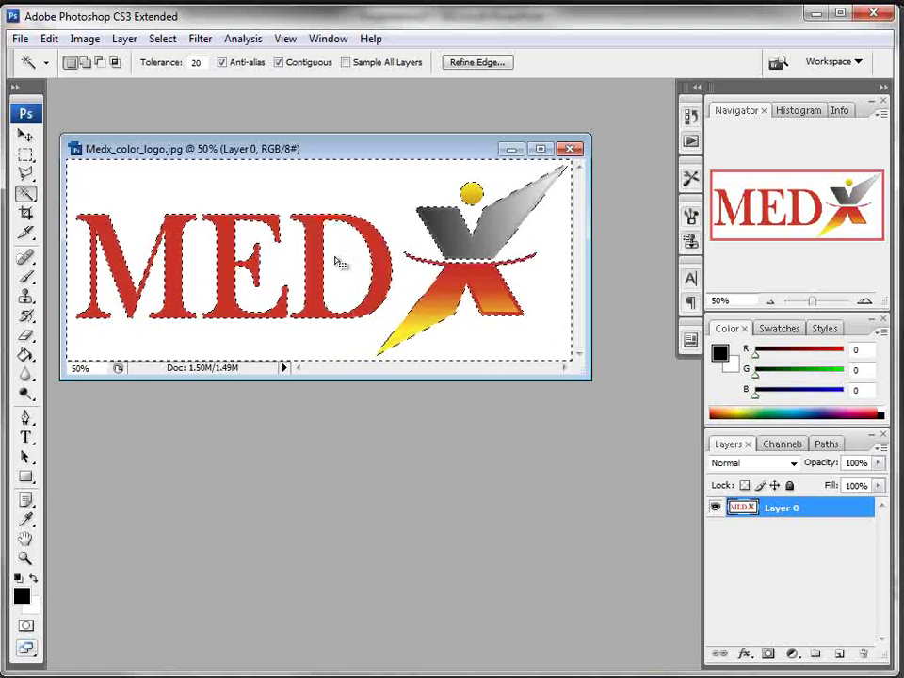
pyautogui.press('Delete')
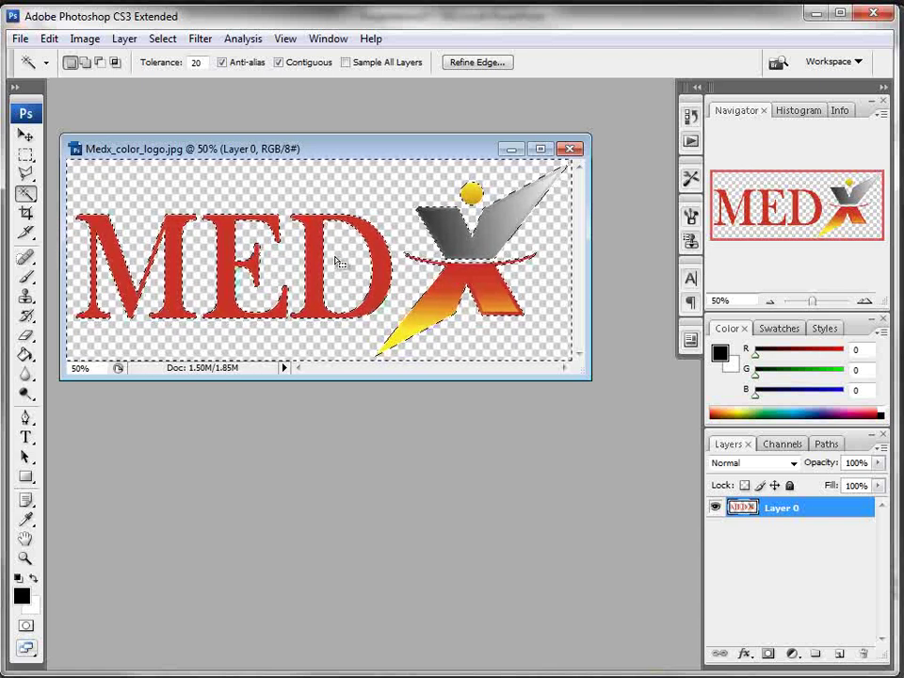
pyautogui.hotkey('ctrl', 'd')
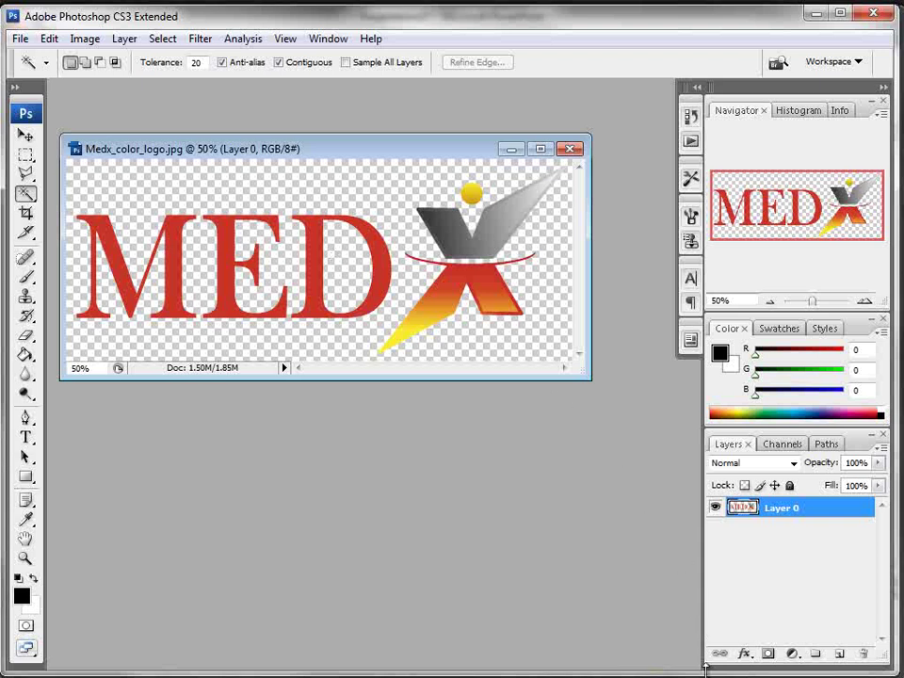
# Add a Drop Shadow layer effect to Layer 0 with its angle set to 120°.
pyautogui.click(744, 654)
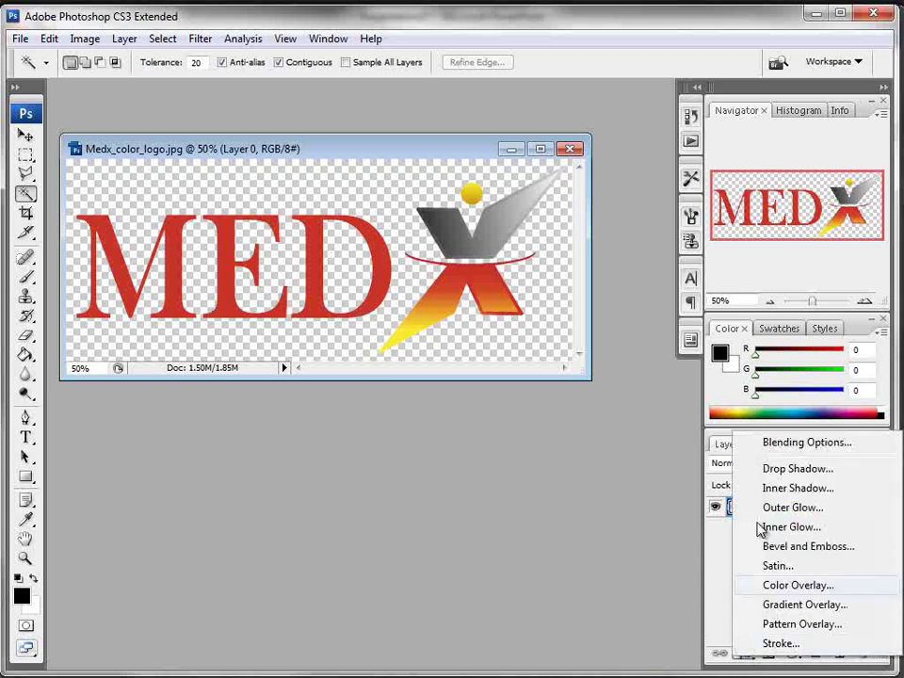
pyautogui.click(767, 471)
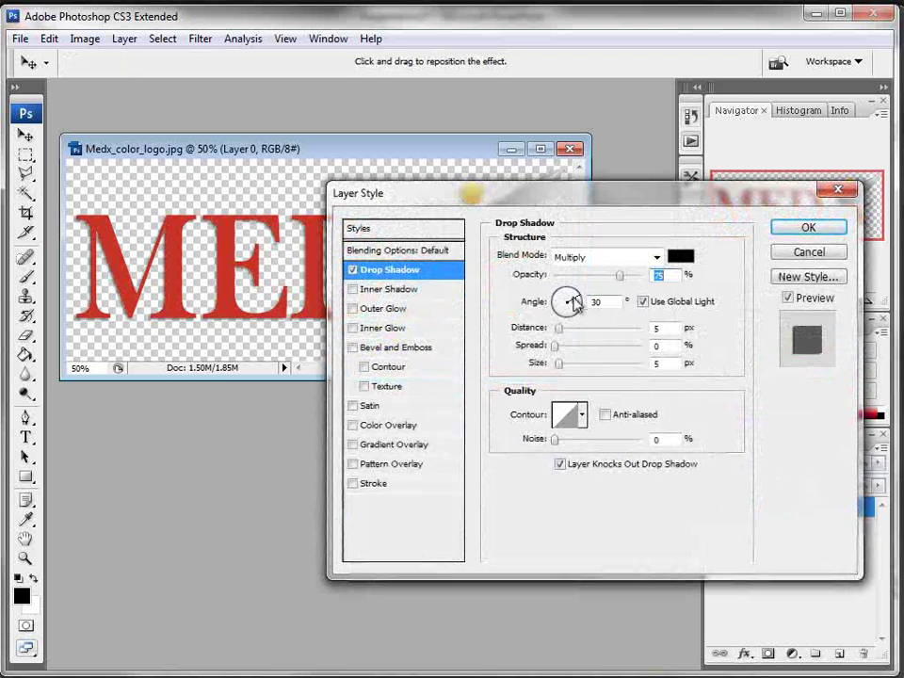
pyautogui.moveTo(576, 301); pyautogui.dragTo(562, 299)
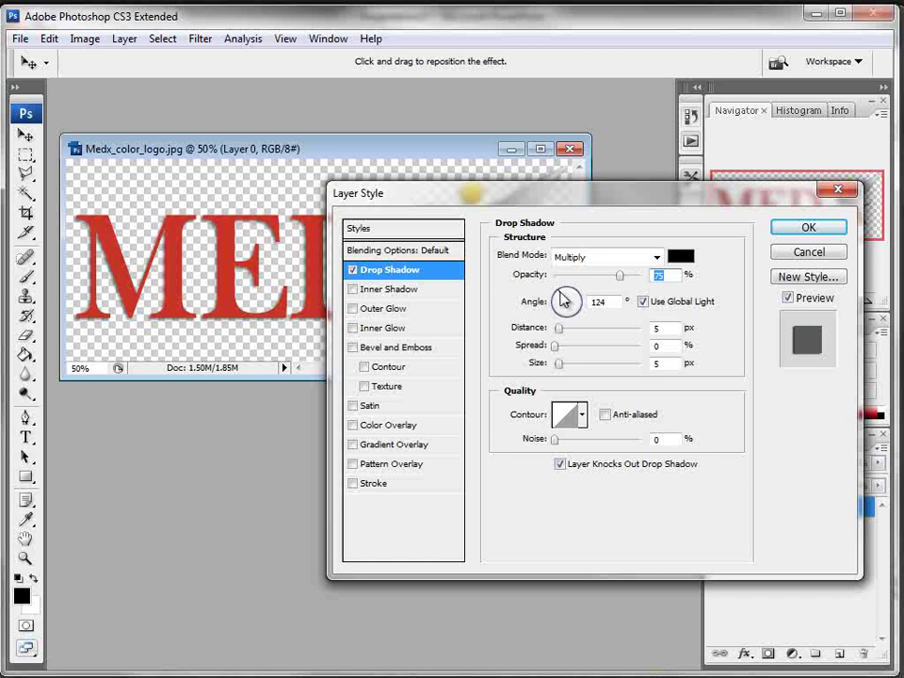
pyautogui.moveTo(563, 300); pyautogui.dragTo(568, 297)
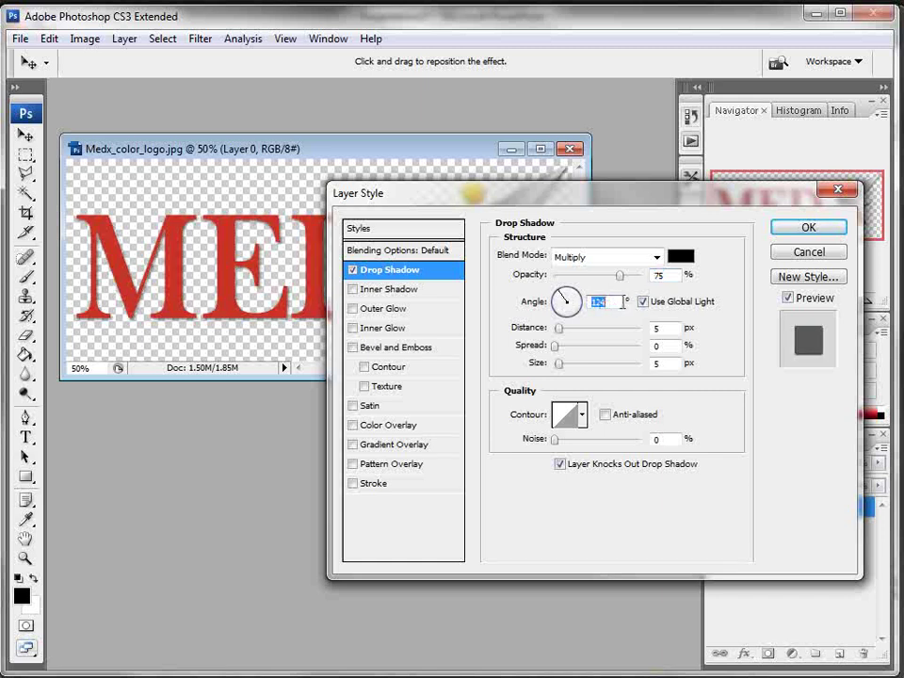
pyautogui.write('120')
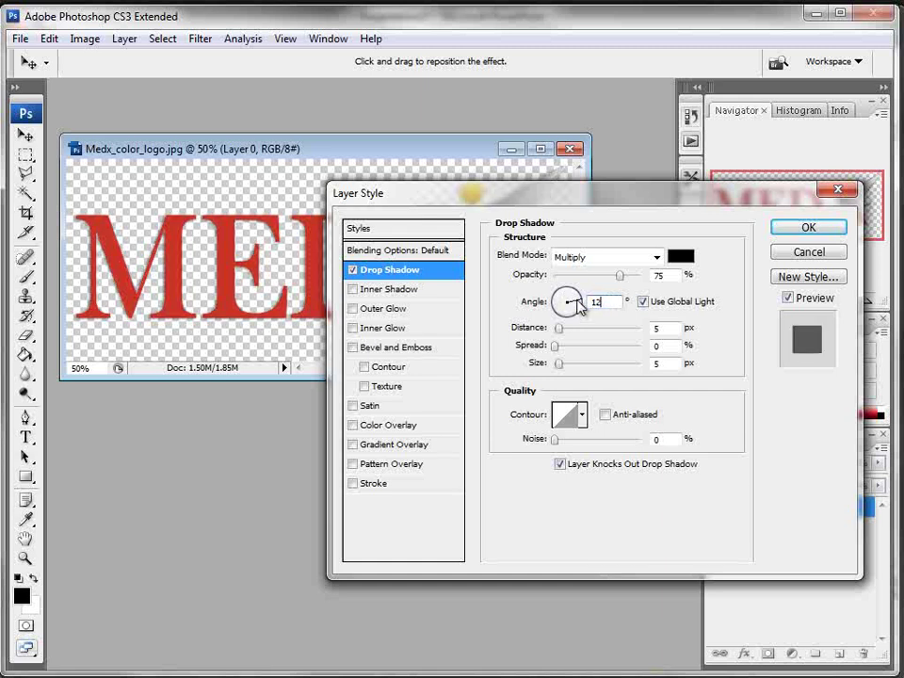
pyautogui.click(791, 230)
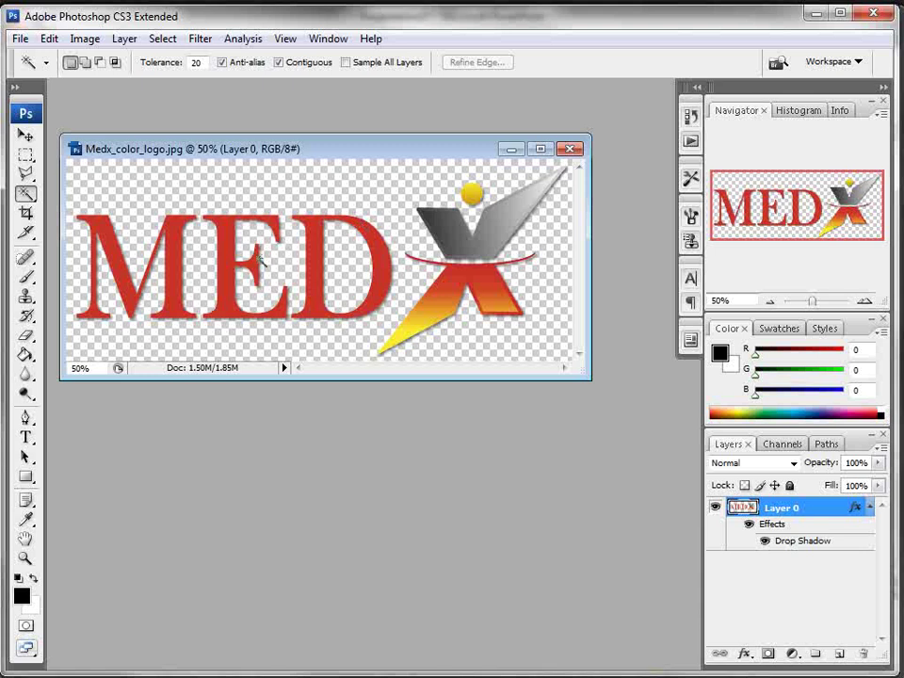
# In Save As, create a new folder named 'MedX Files' and open it.
pyautogui.click(20, 38)
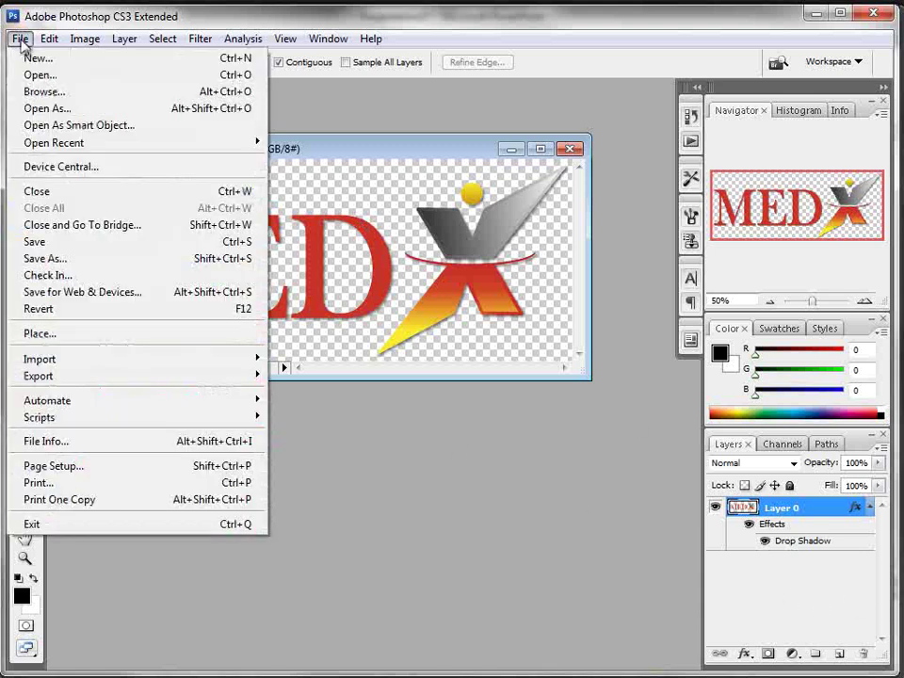
pyautogui.click(92, 258)
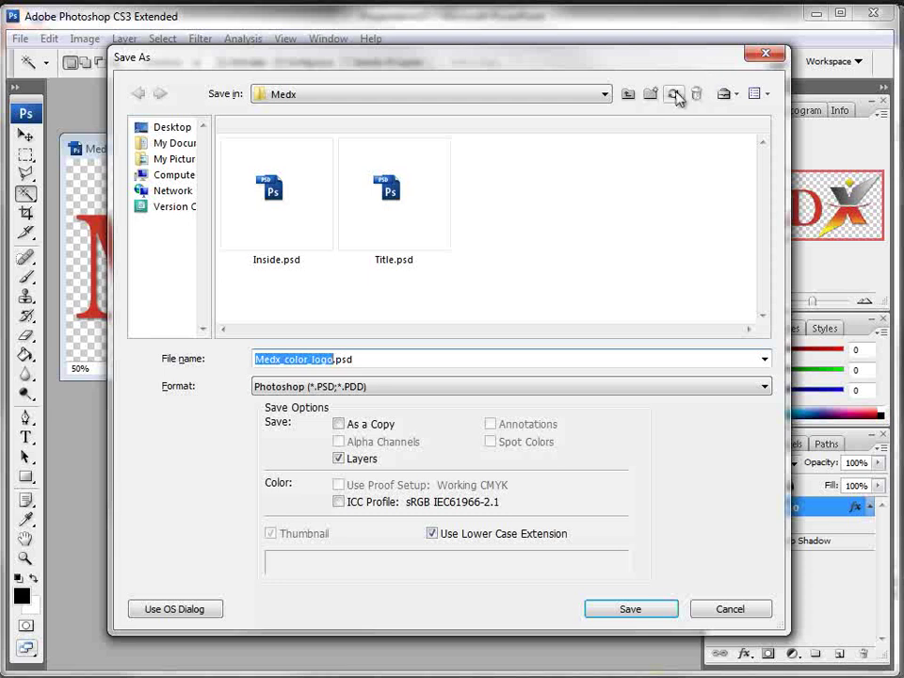
pyautogui.click(650, 95)
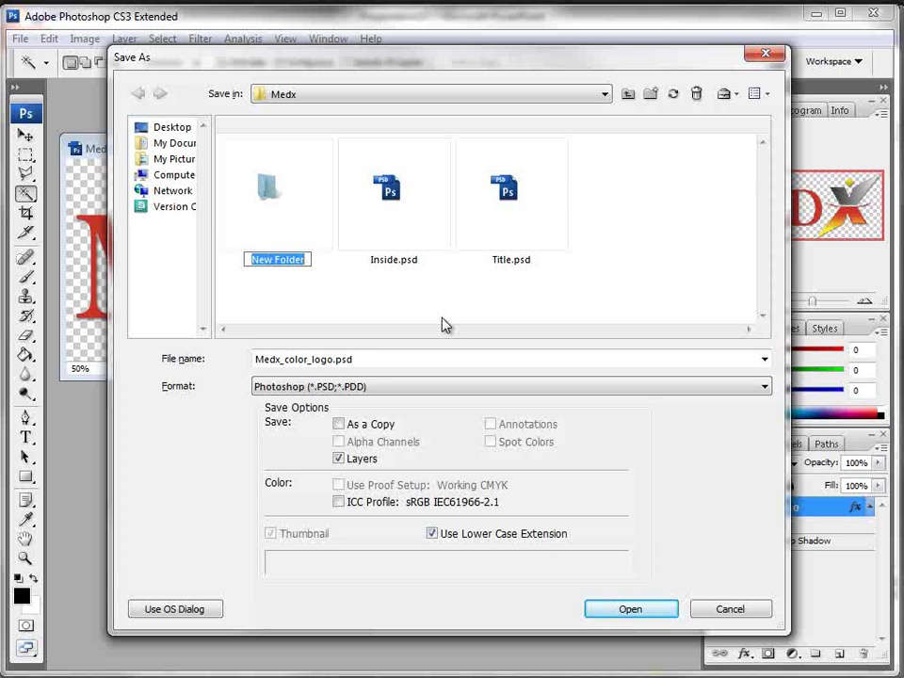
pyautogui.write('Med')
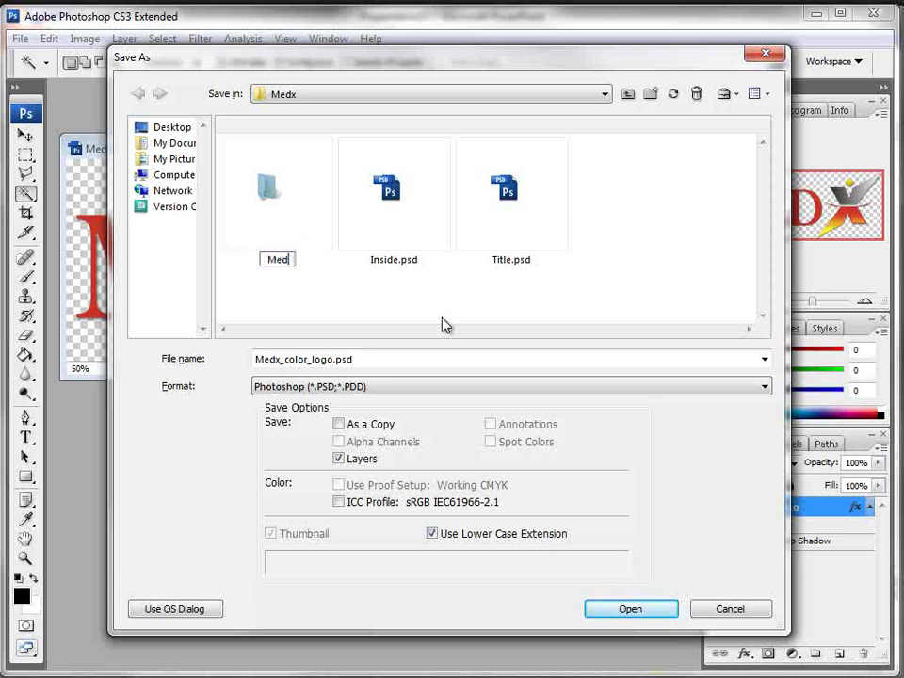
pyautogui.write('X Files')
pyautogui.doubleClick(273, 189)
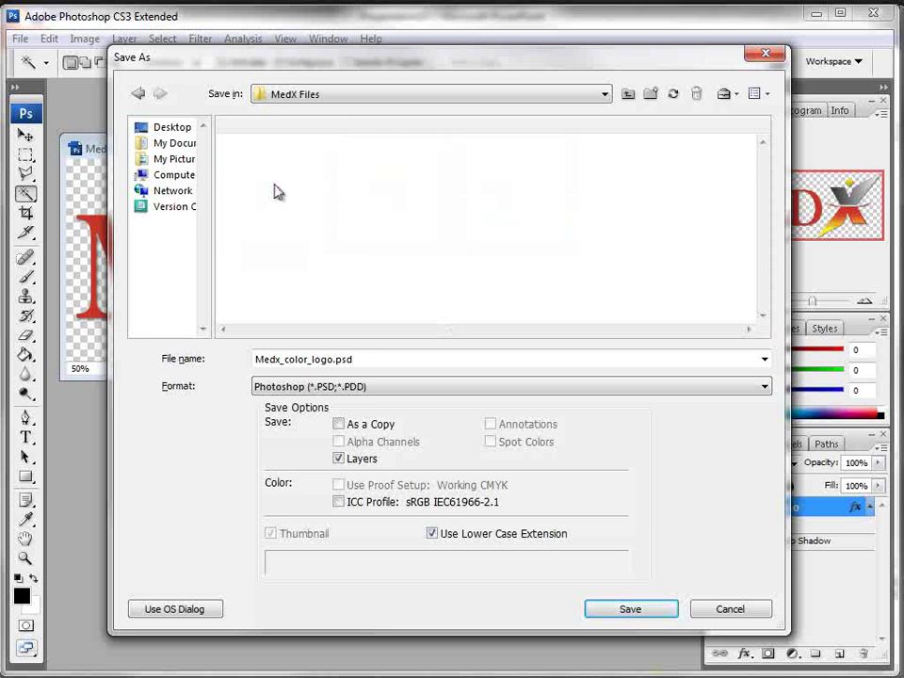
# Save the shadowed logo there as a PNG copy with no interlacing.
pyautogui.click(374, 358)
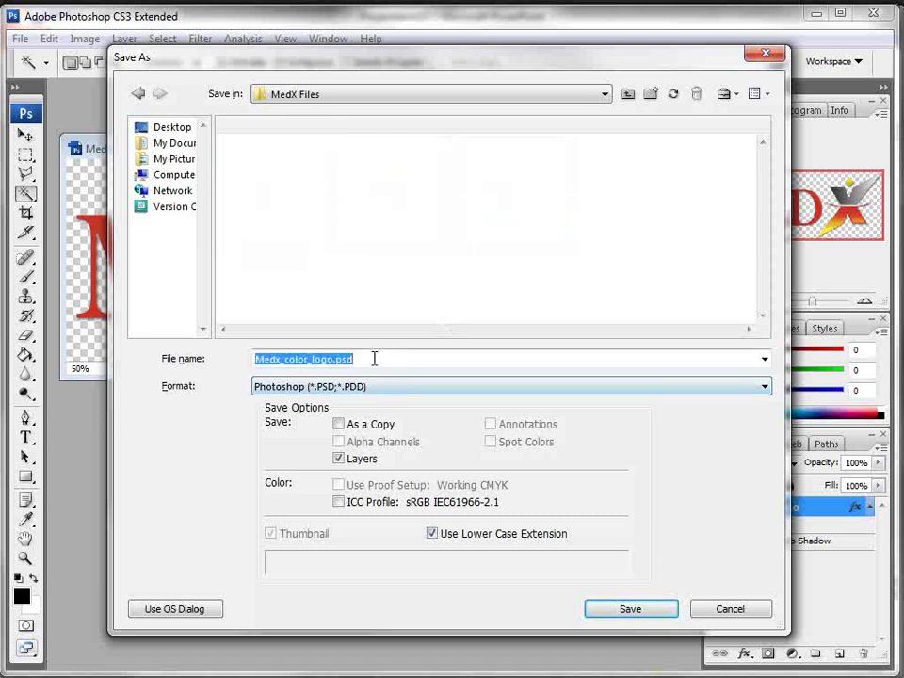
pyautogui.click(556, 395)
pyautogui.moveTo(762, 452); pyautogui.dragTo(761, 516)
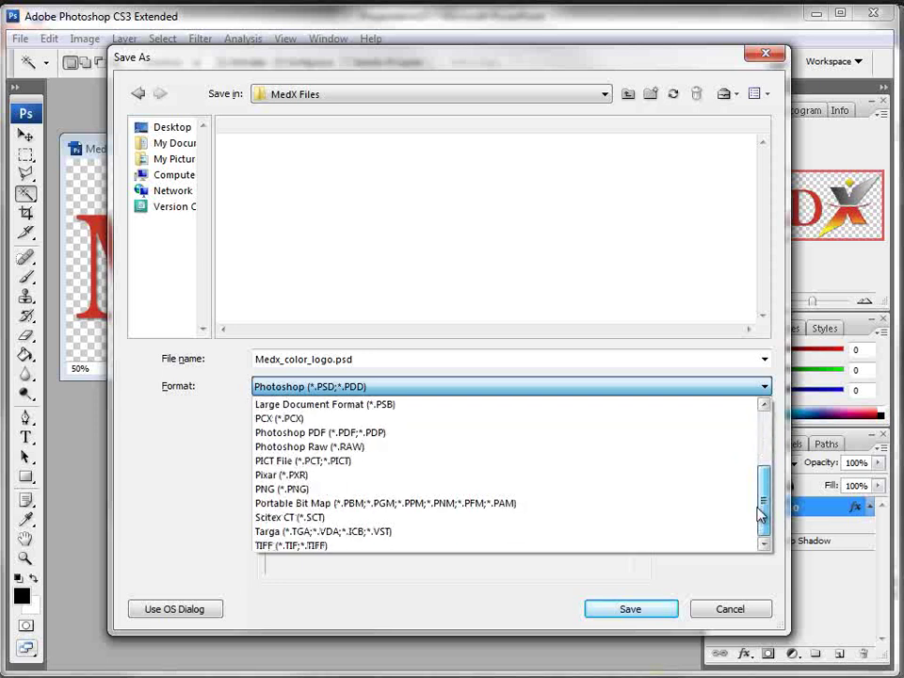
pyautogui.click(304, 489)
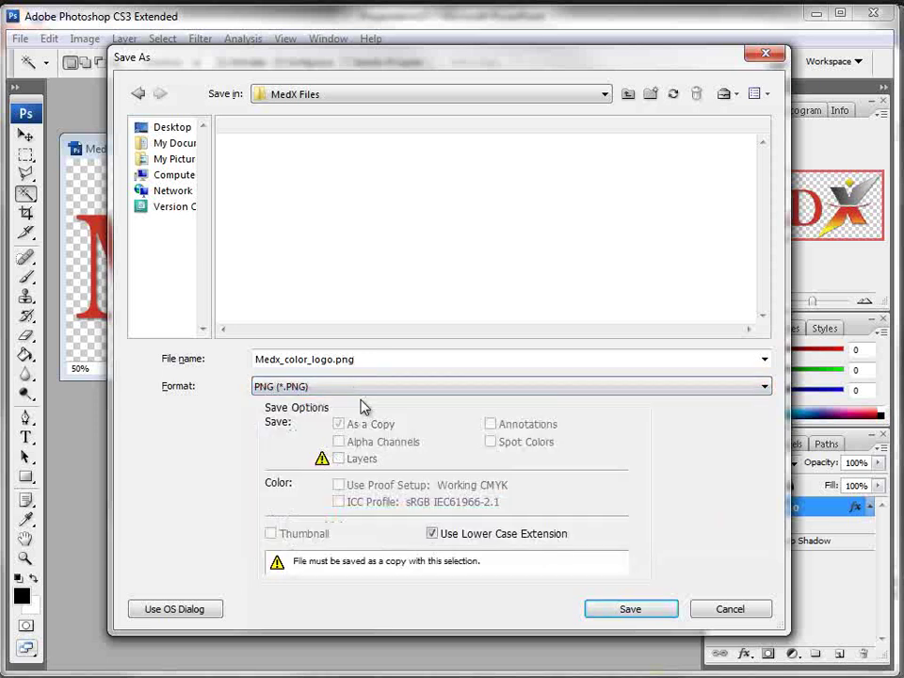
pyautogui.click(634, 609)
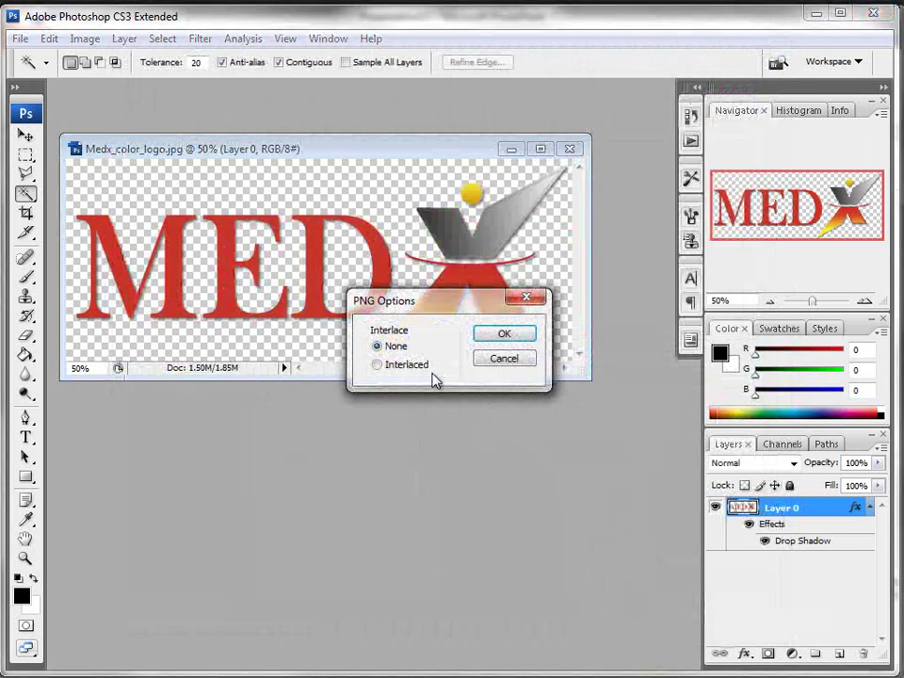
pyautogui.click(506, 344)
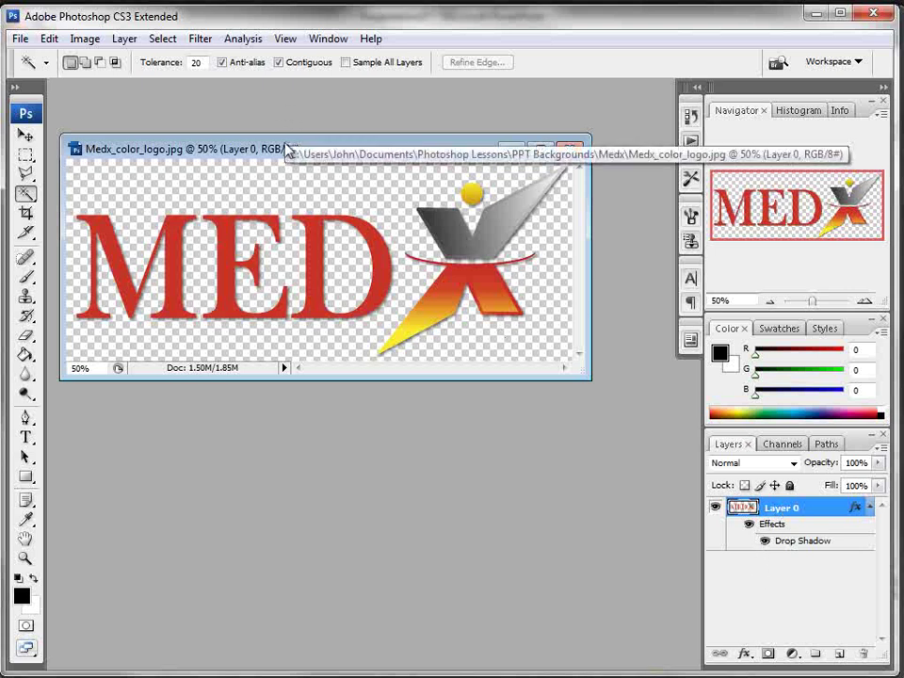
pyautogui.moveTo(286, 148); pyautogui.dragTo(281, 116)
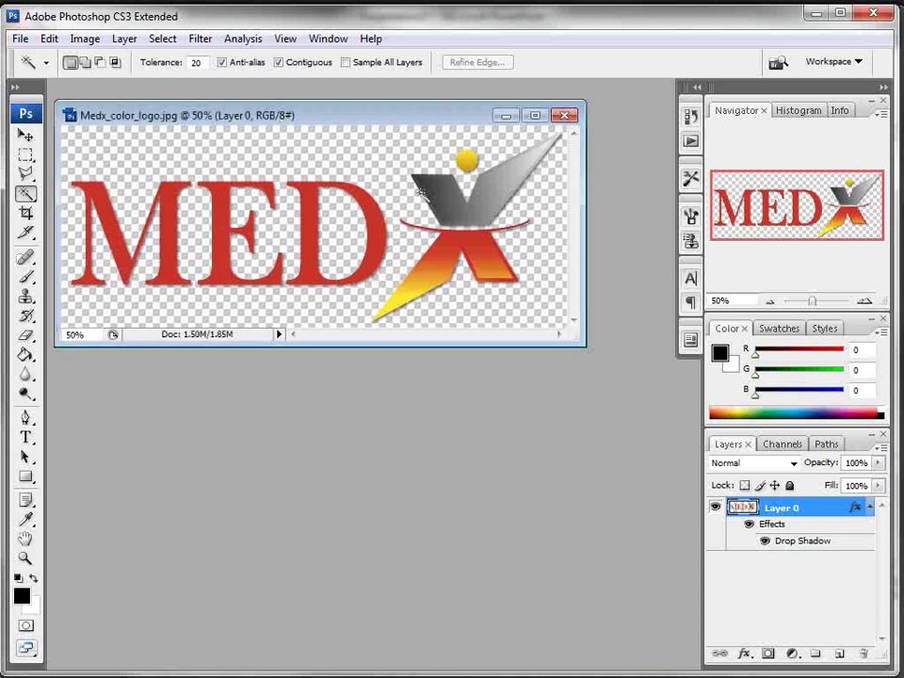
# Save the logo as Medx_color_logo.psd in the MedX Files folder.
pyautogui.click(19, 39)
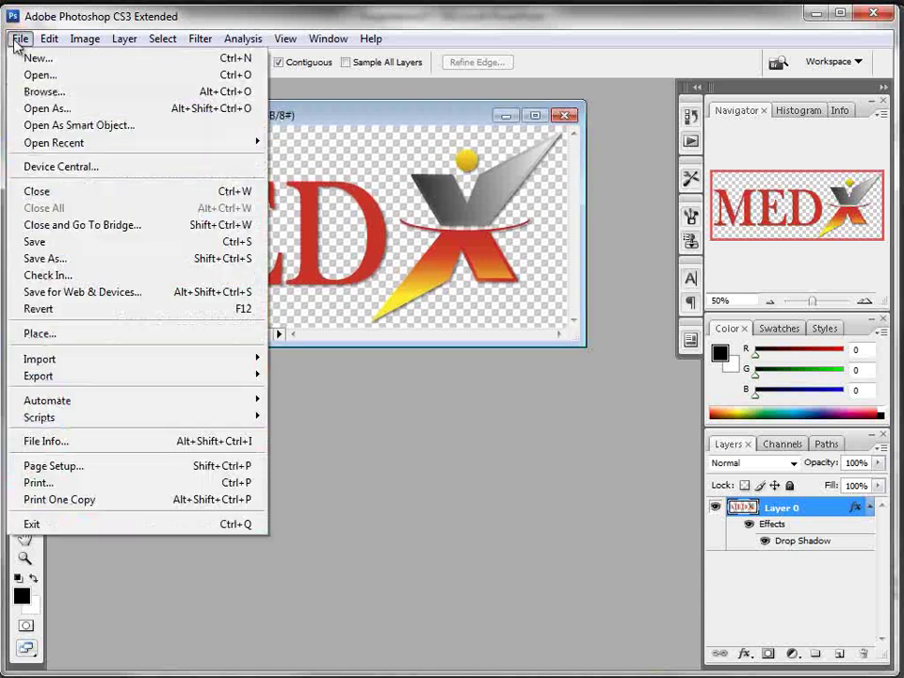
pyautogui.click(32, 260)
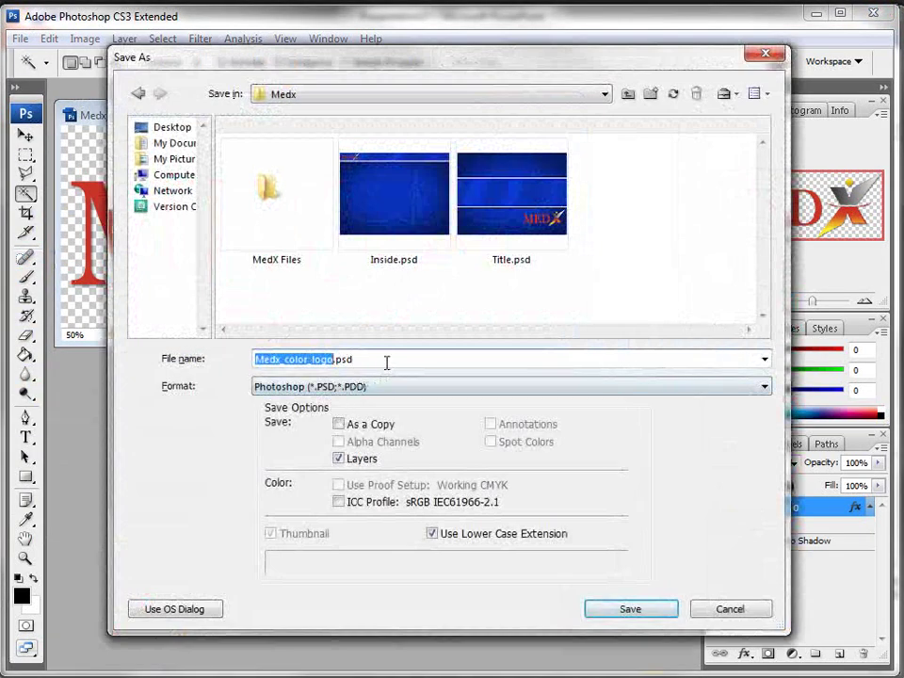
pyautogui.doubleClick(297, 185)
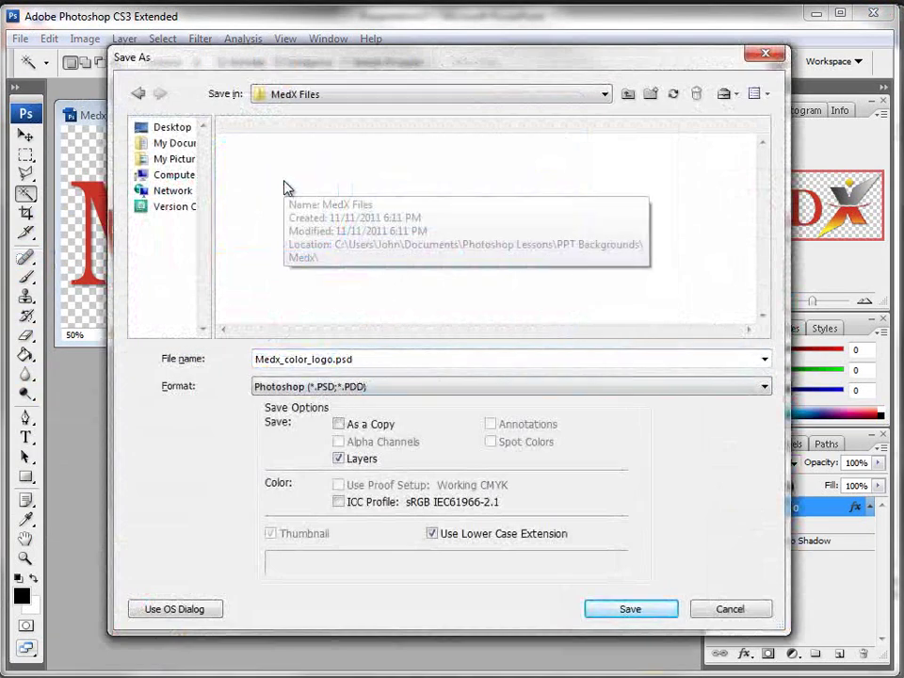
pyautogui.click(641, 610)
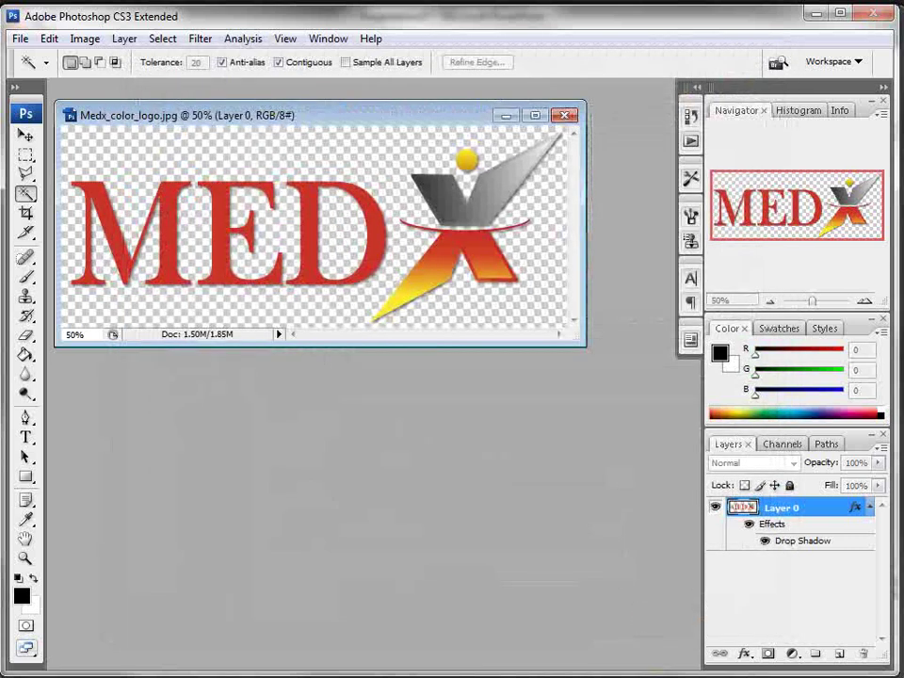
pyautogui.click(485, 346)
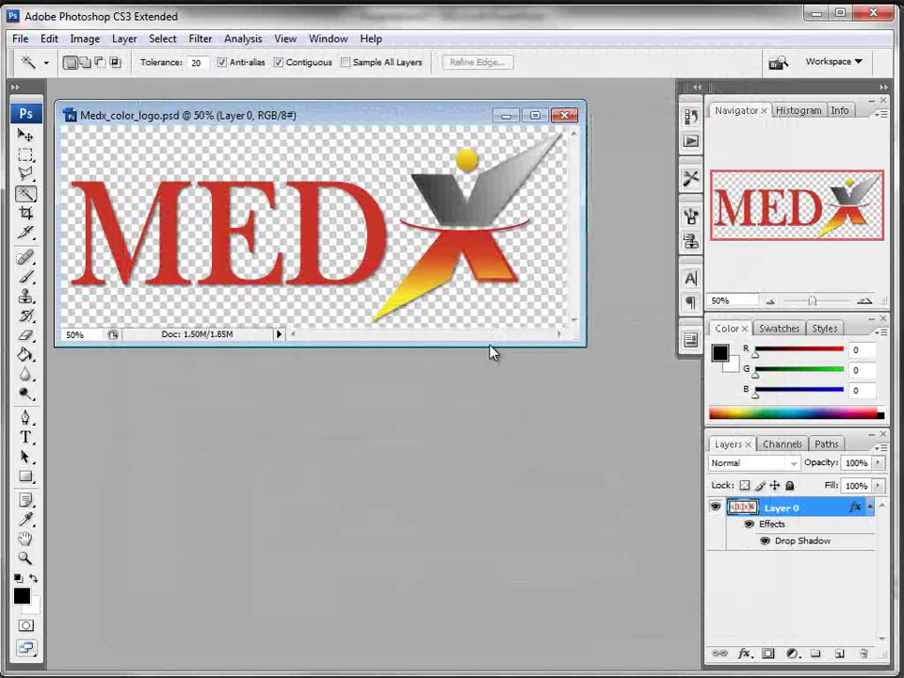
# Save a second Photoshop copy named Medx_watermark.psd.
pyautogui.click(22, 39)
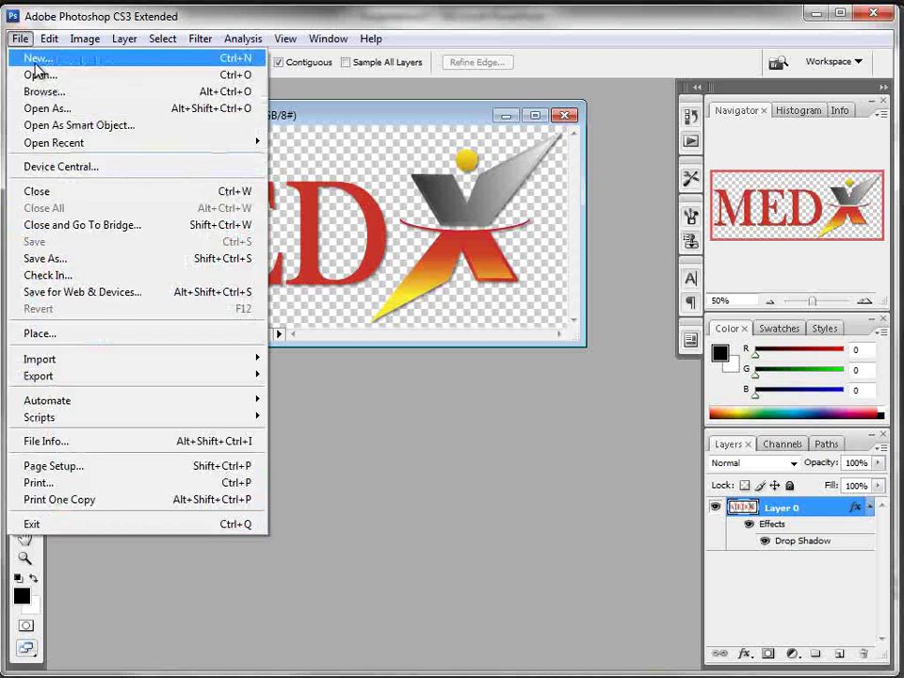
pyautogui.click(45, 260)
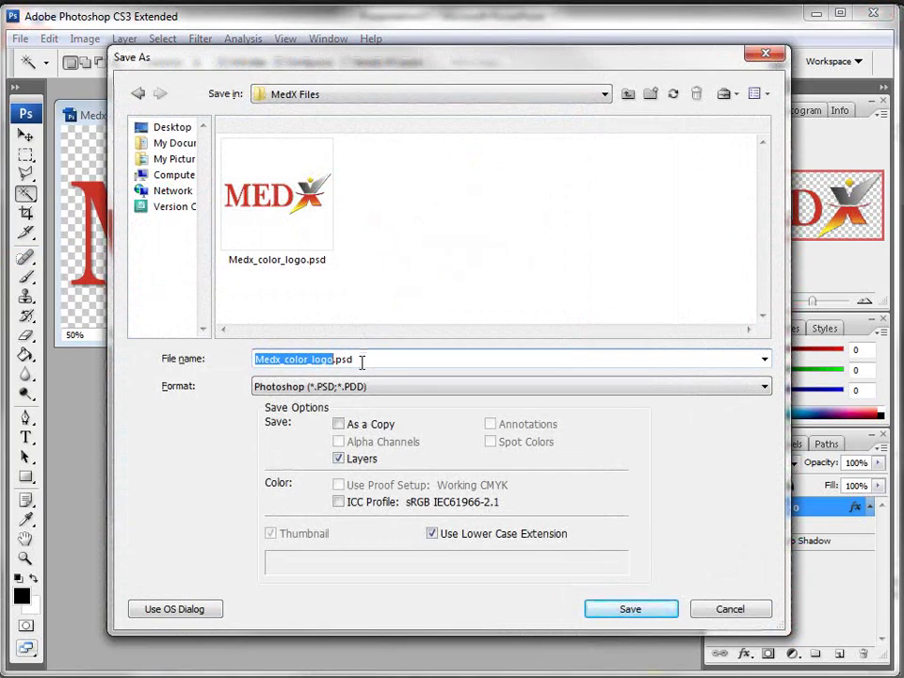
pyautogui.write('Med')
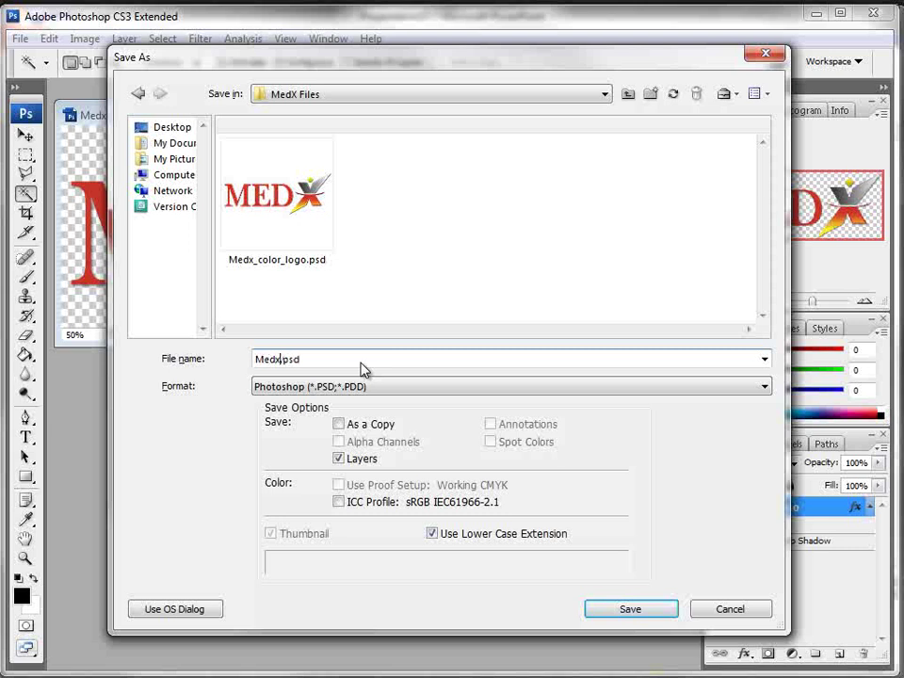
pyautogui.write('x_watermark')
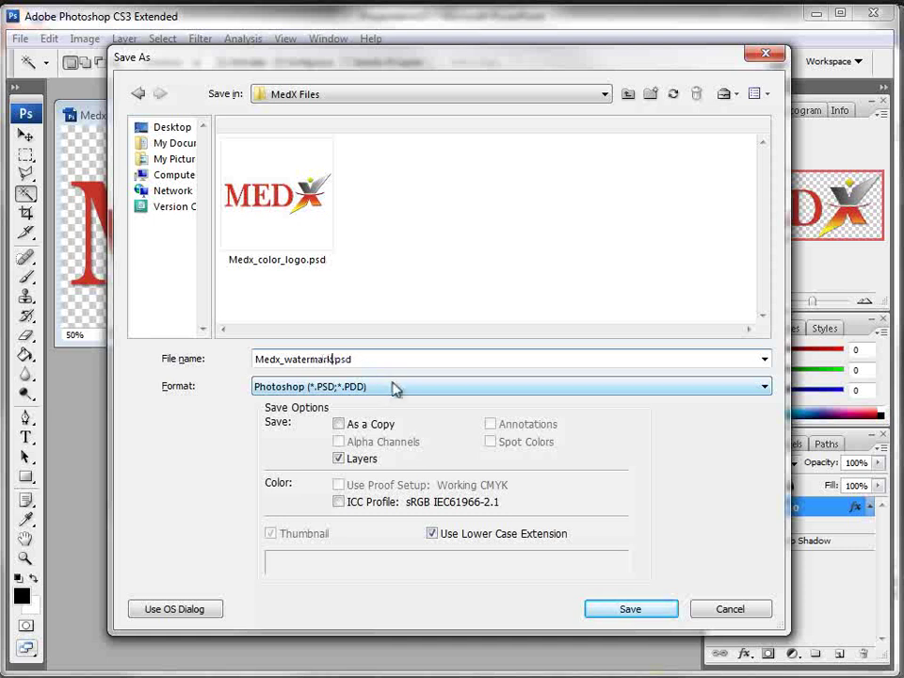
pyautogui.click(395, 387)
pyautogui.click(396, 387)
pyautogui.click(384, 358)
pyautogui.press('Return')
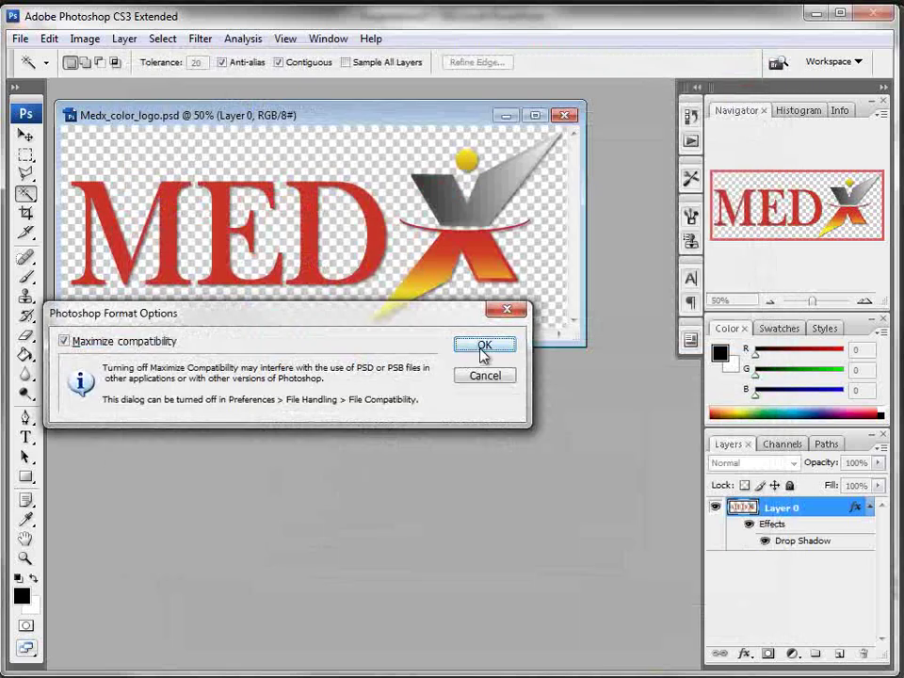
pyautogui.click(482, 347)
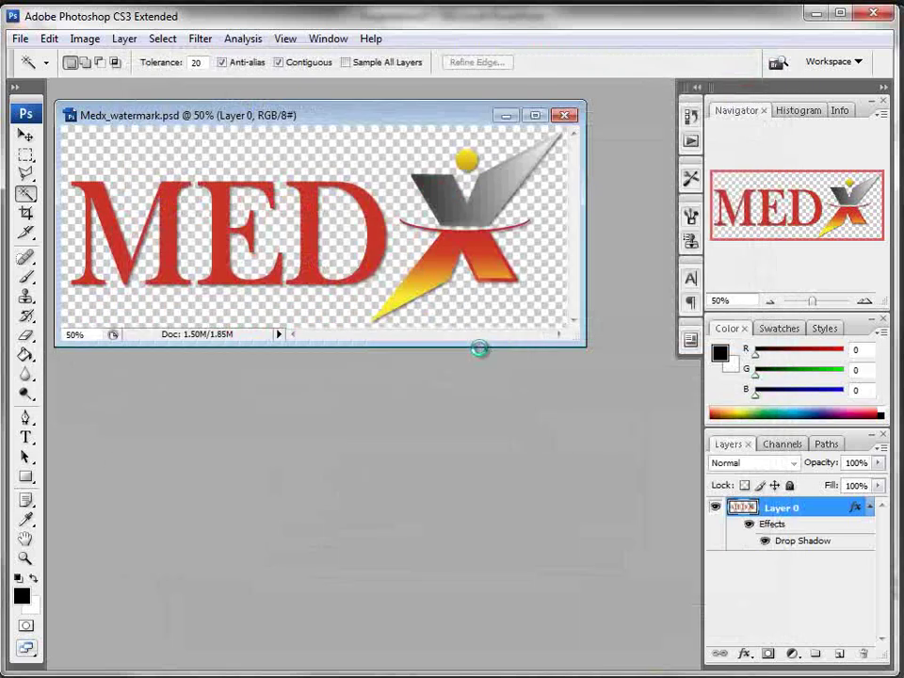
# Outline the X icon with the Polygonal Lasso and copy it to a new Layer 1 via Layer via Copy.
pyautogui.click(29, 178)
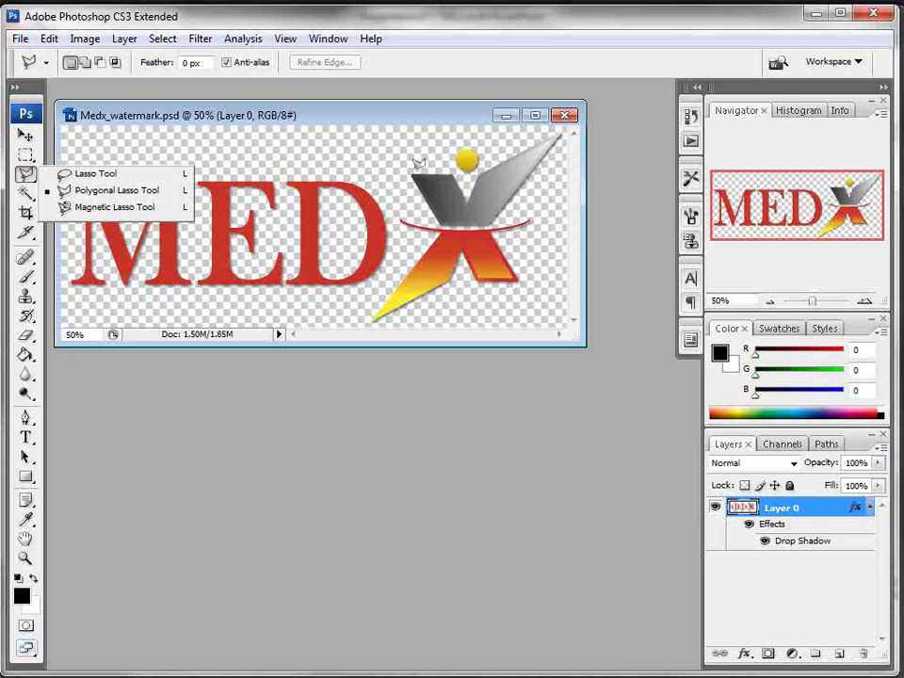
pyautogui.click(385, 168)
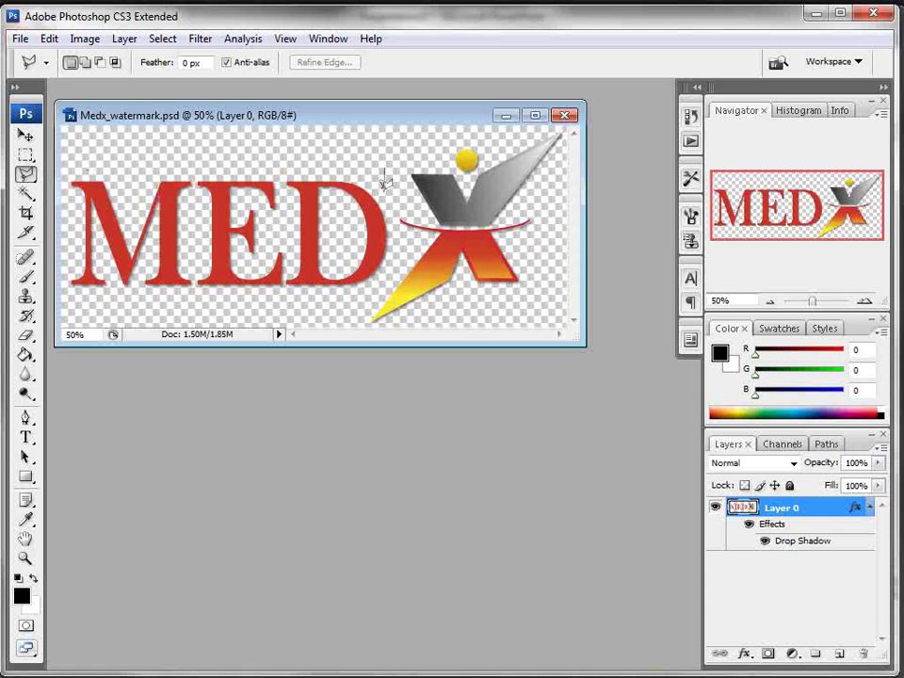
pyautogui.click(396, 240)
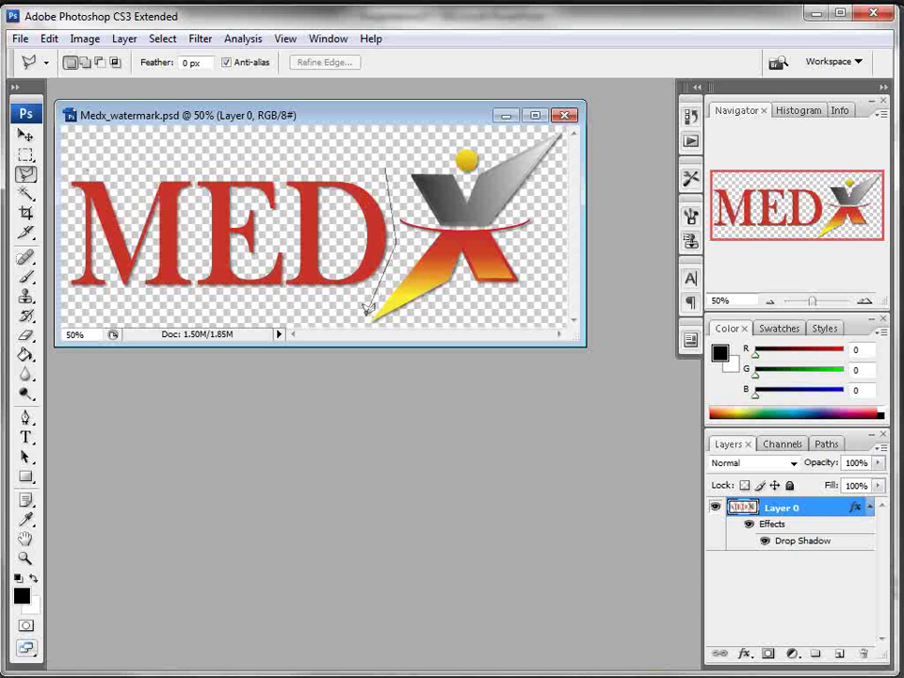
pyautogui.click(523, 320)
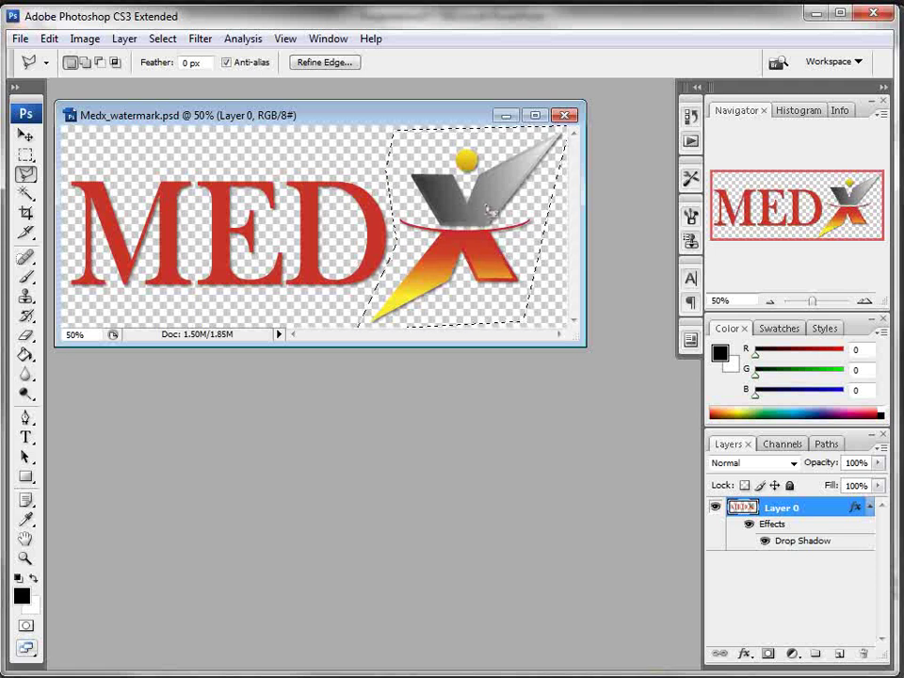
pyautogui.click(85, 41)
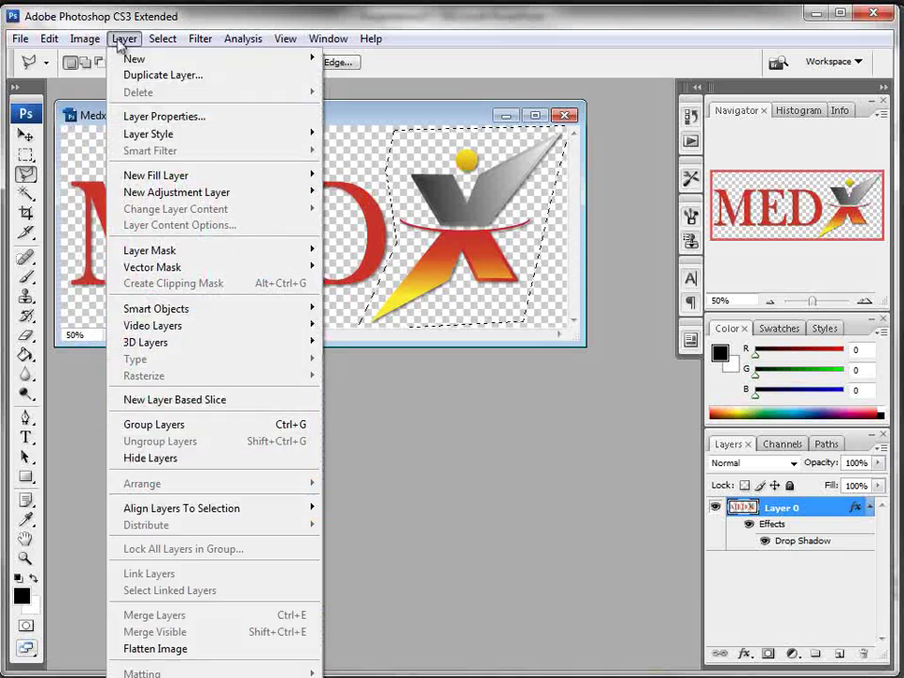
pyautogui.moveTo(135, 62)
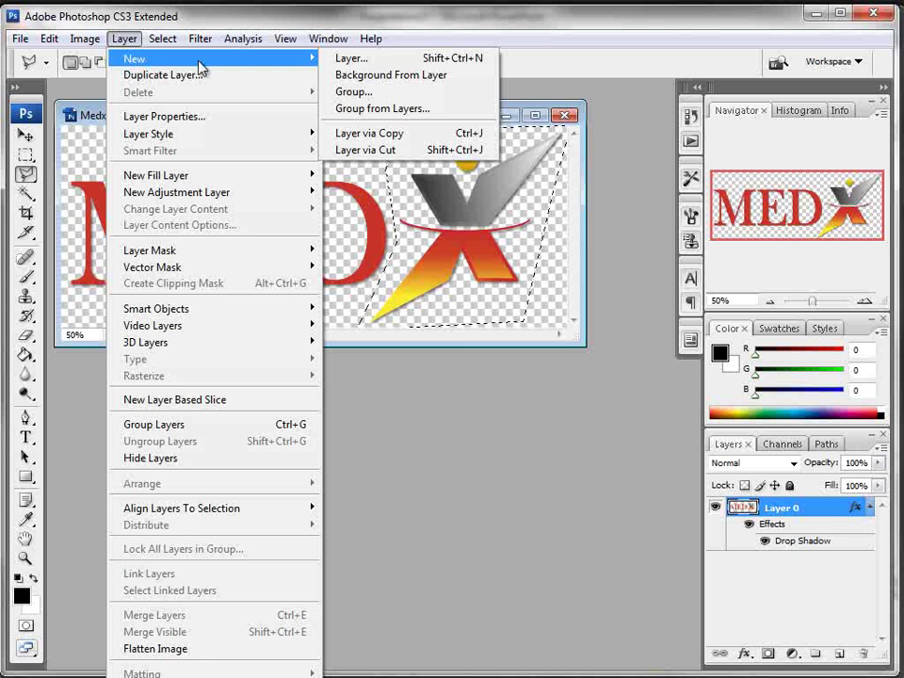
pyautogui.click(342, 140)
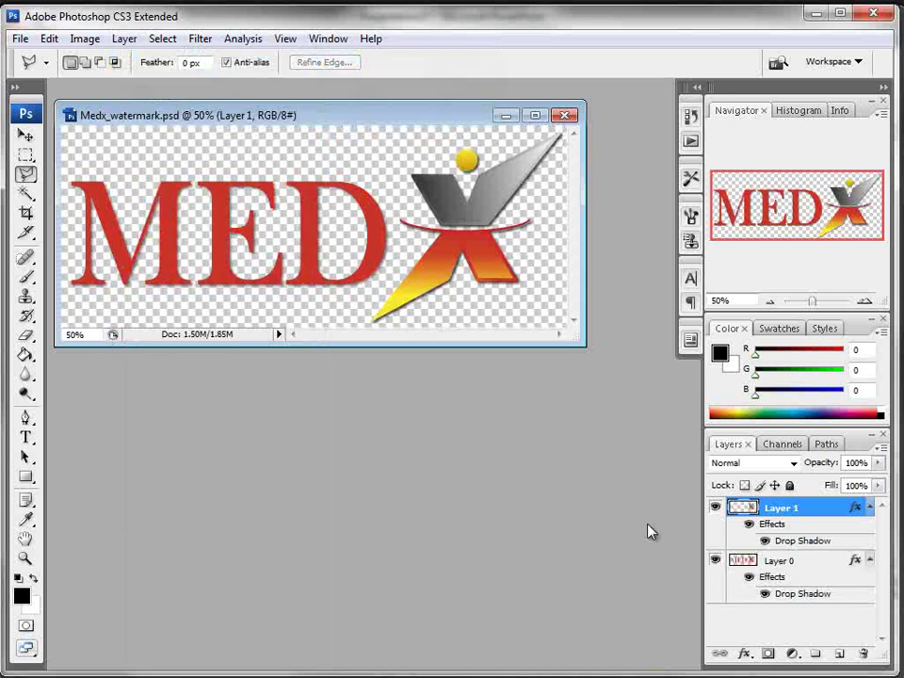
# Hide Layer 0, move the X icon left toward the centre, and hide its effects.
pyautogui.click(715, 562)
pyautogui.click(26, 135)
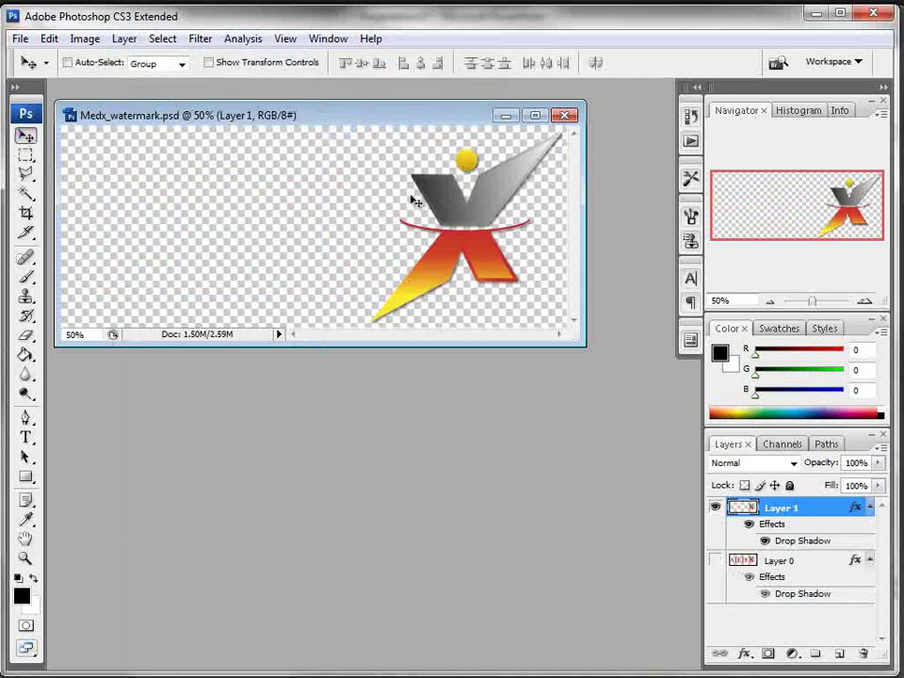
pyautogui.moveTo(414, 197)
pyautogui.mouseDown()
pyautogui.moveTo(263, 203)
pyautogui.moveTo(275, 202)
pyautogui.mouseUp()
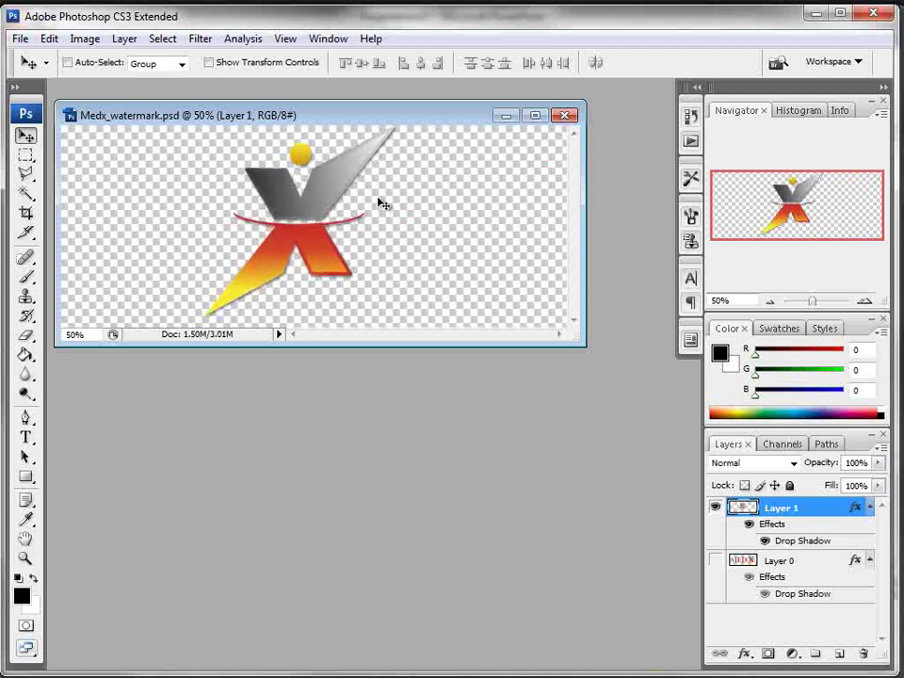
pyautogui.click(748, 526)
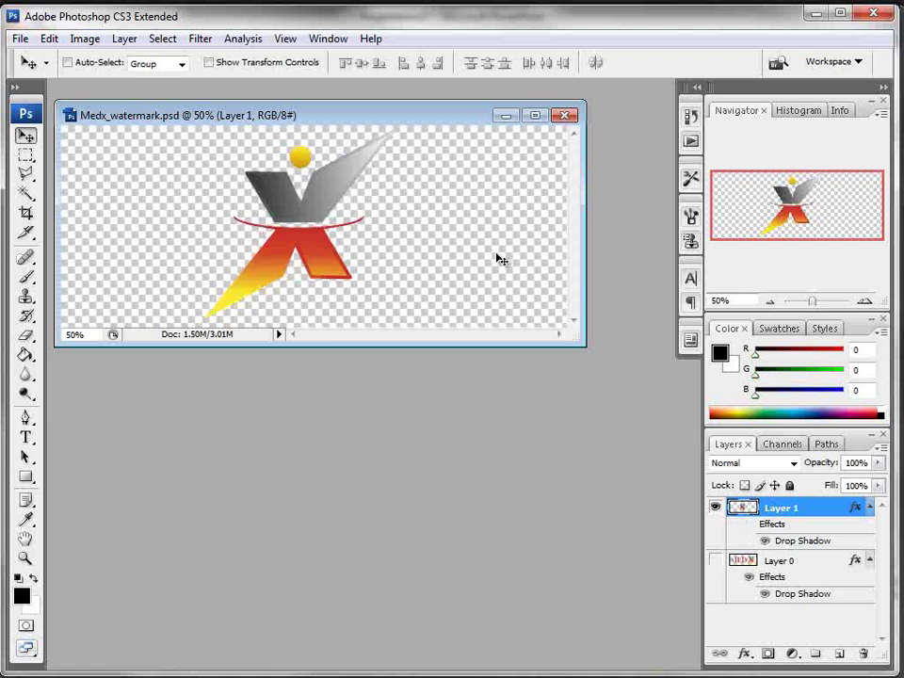
# Give Layer 1 a near-white #fcfafa Color Overlay and turn its effects back on.
pyautogui.click(743, 655)
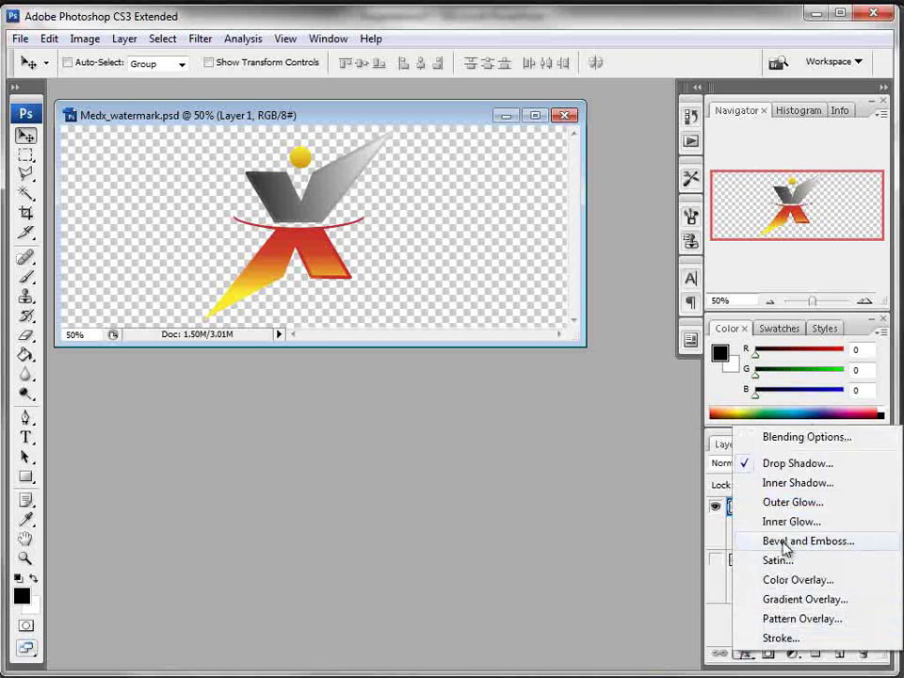
pyautogui.click(781, 579)
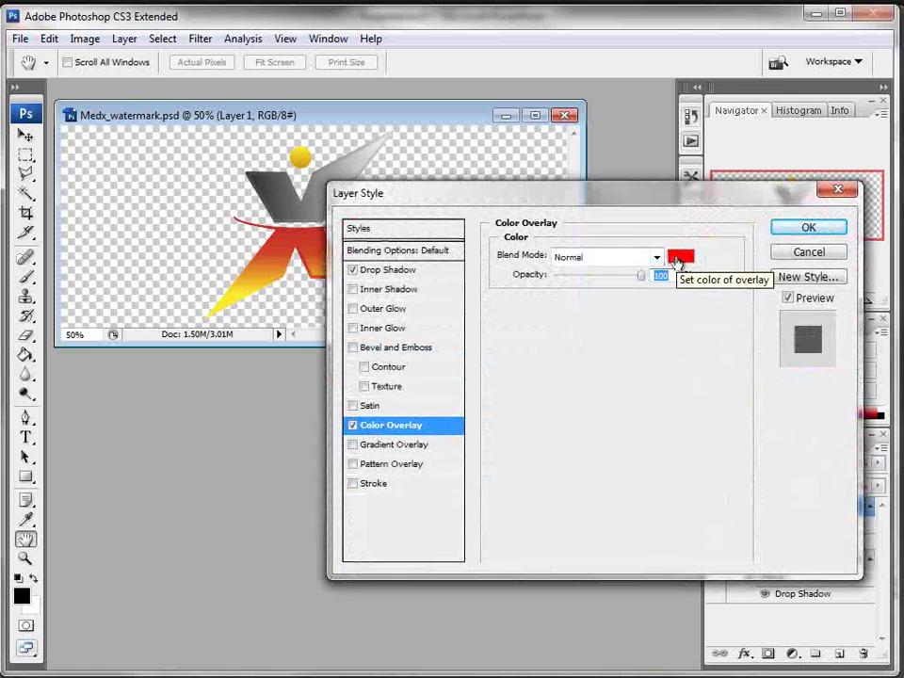
pyautogui.click(678, 261)
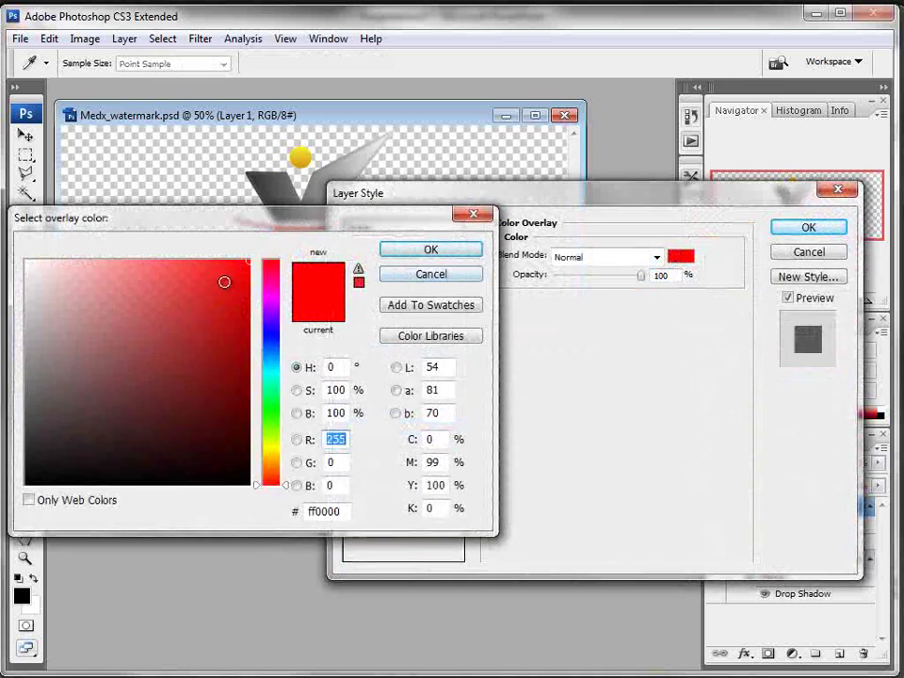
pyautogui.click(27, 263)
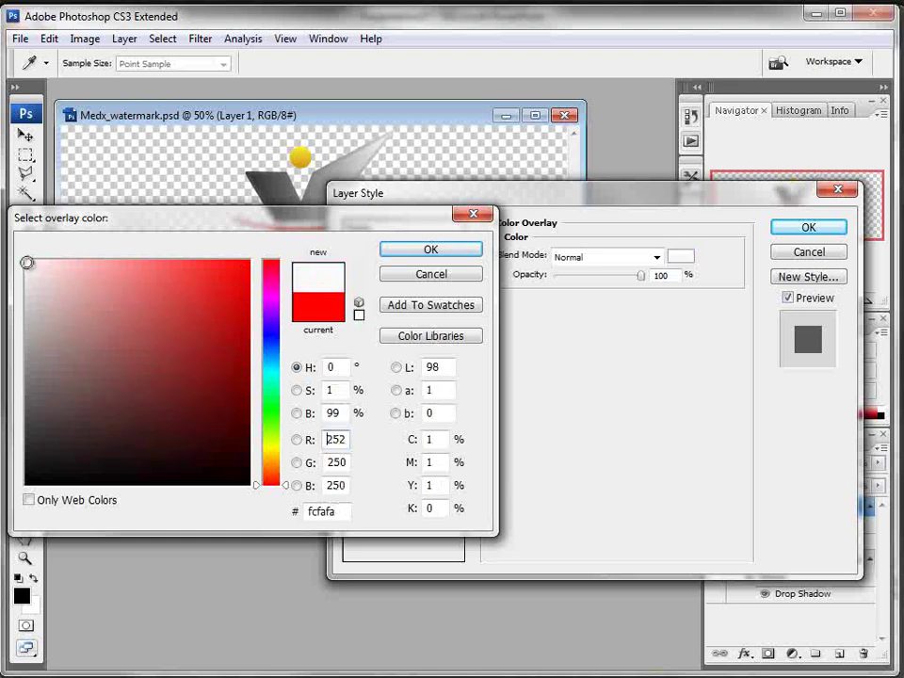
pyautogui.click(464, 259)
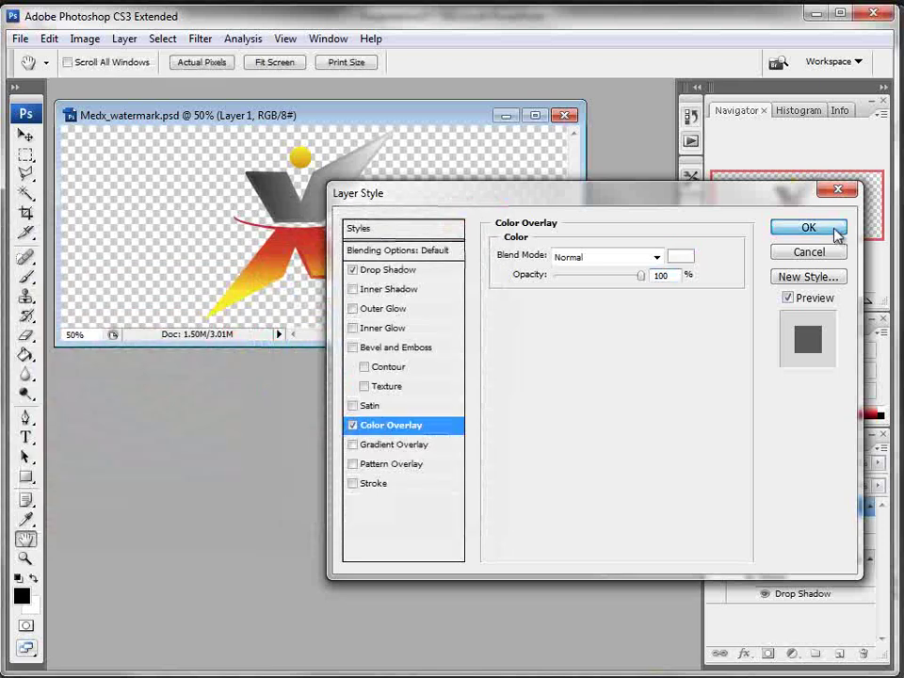
pyautogui.click(807, 228)
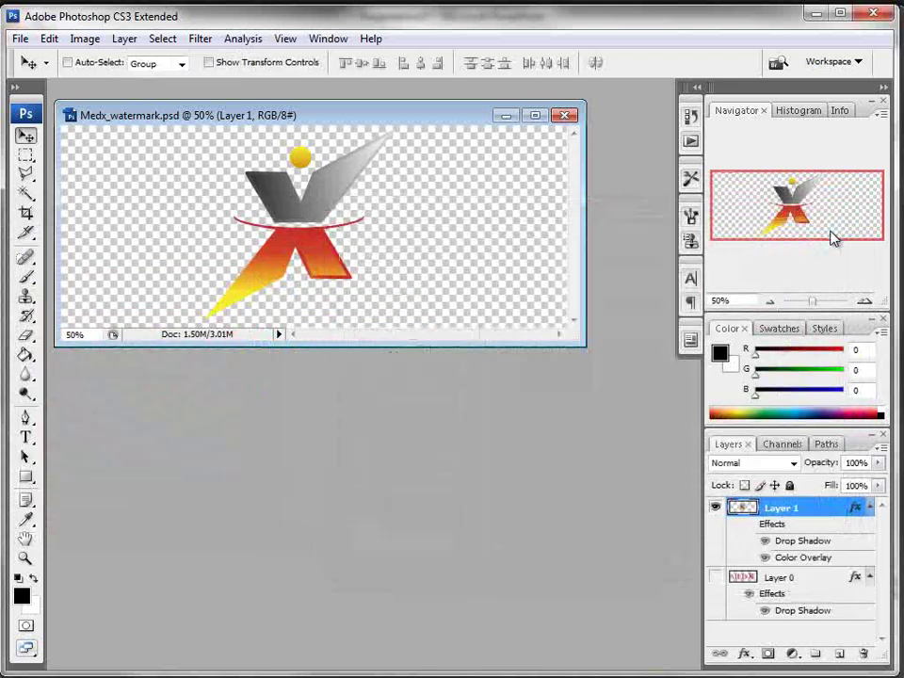
pyautogui.click(751, 524)
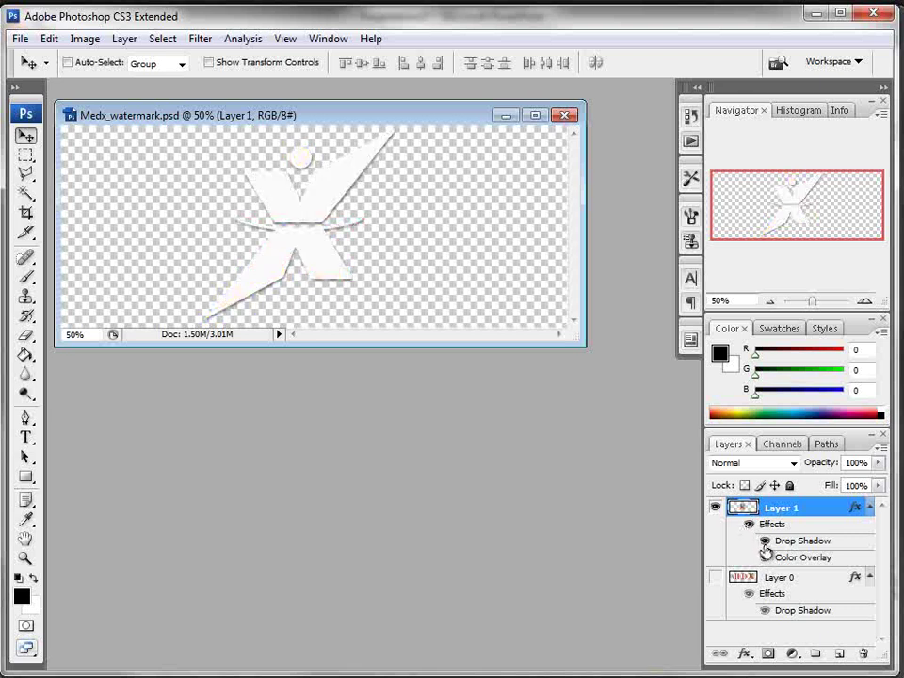
# Hide the X icon's drop shadow and add a new layer beneath Layer 1.
pyautogui.click(765, 542)
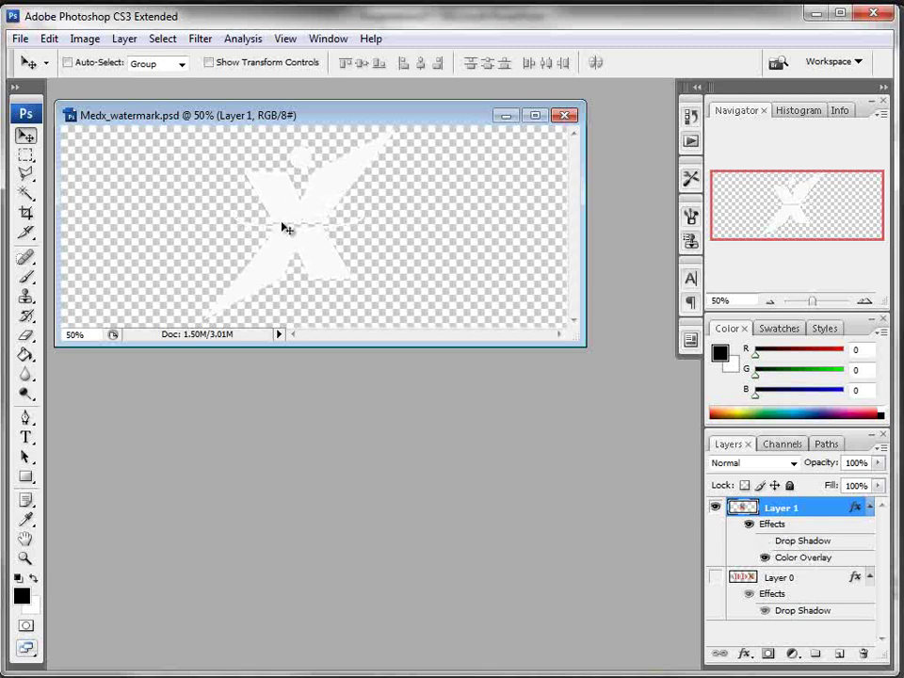
pyautogui.click(841, 654)
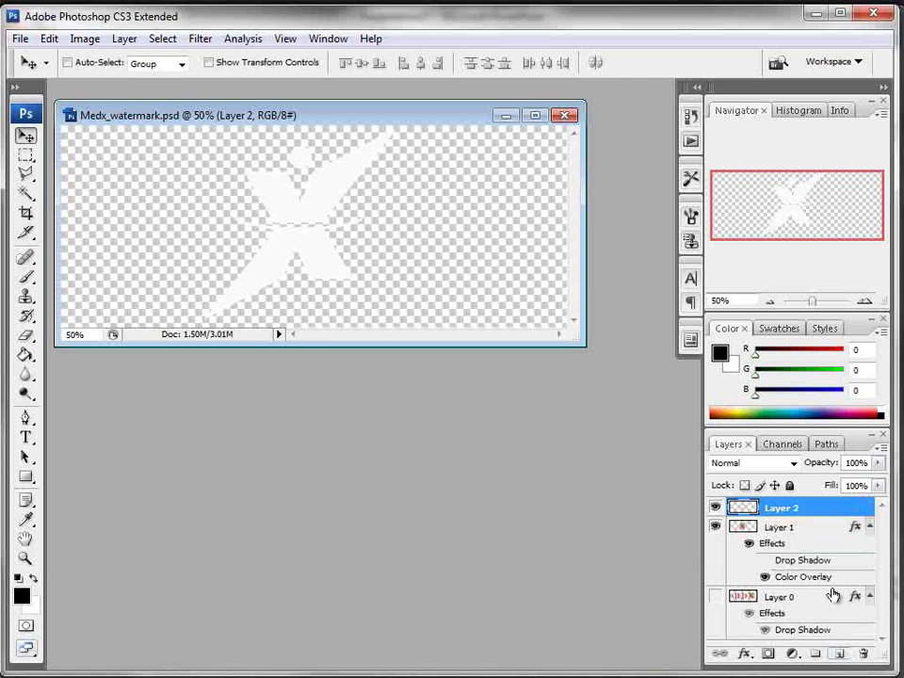
pyautogui.moveTo(777, 509); pyautogui.dragTo(774, 576)
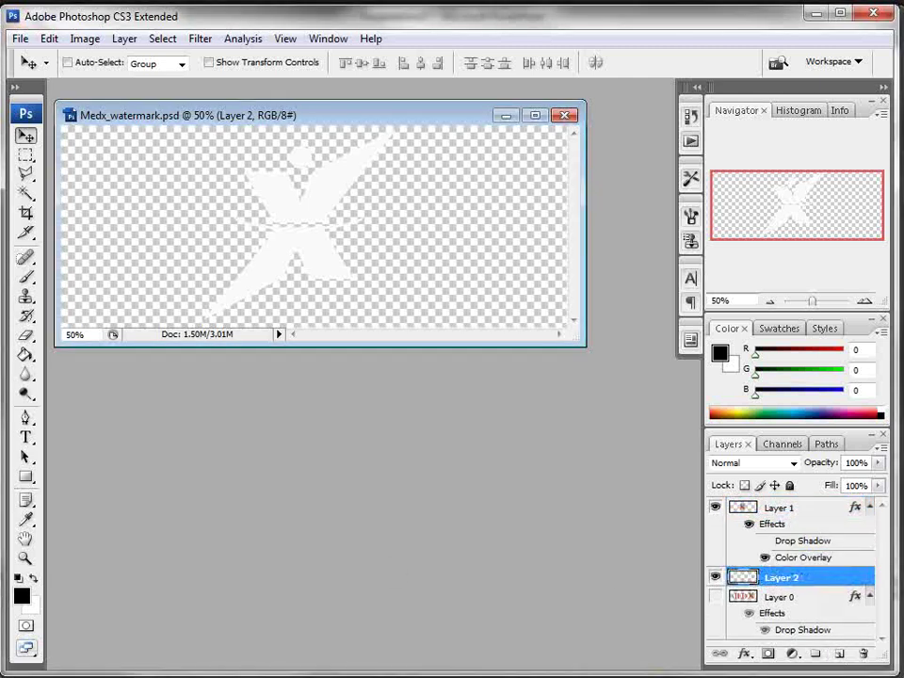
# Set the foreground colour to dark blue #0b0e7b and Paint Bucket-fill the new layer.
pyautogui.click(20, 594)
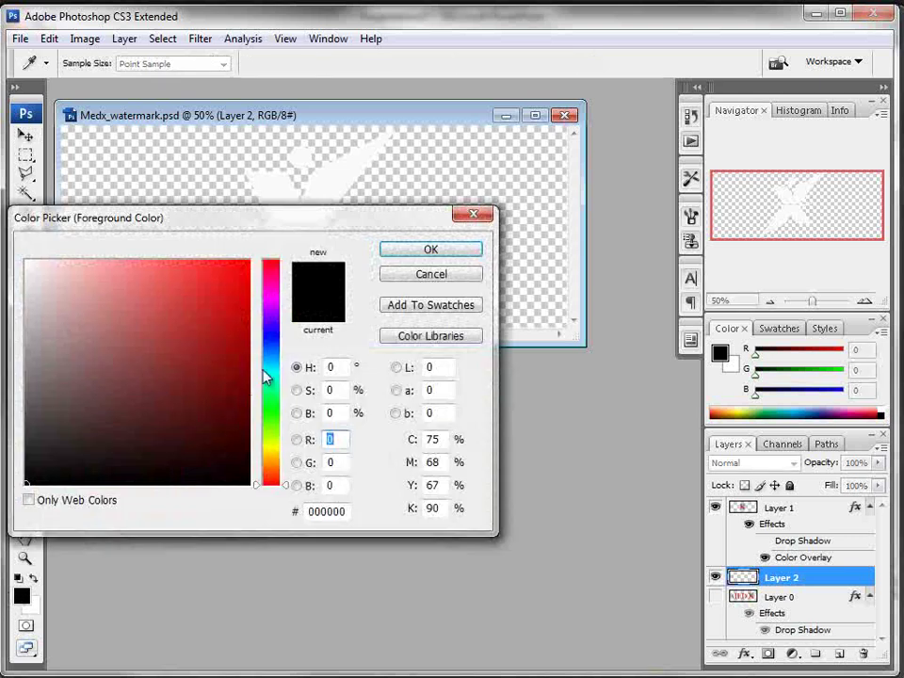
pyautogui.click(275, 344)
pyautogui.click(430, 249)
pyautogui.press('v')
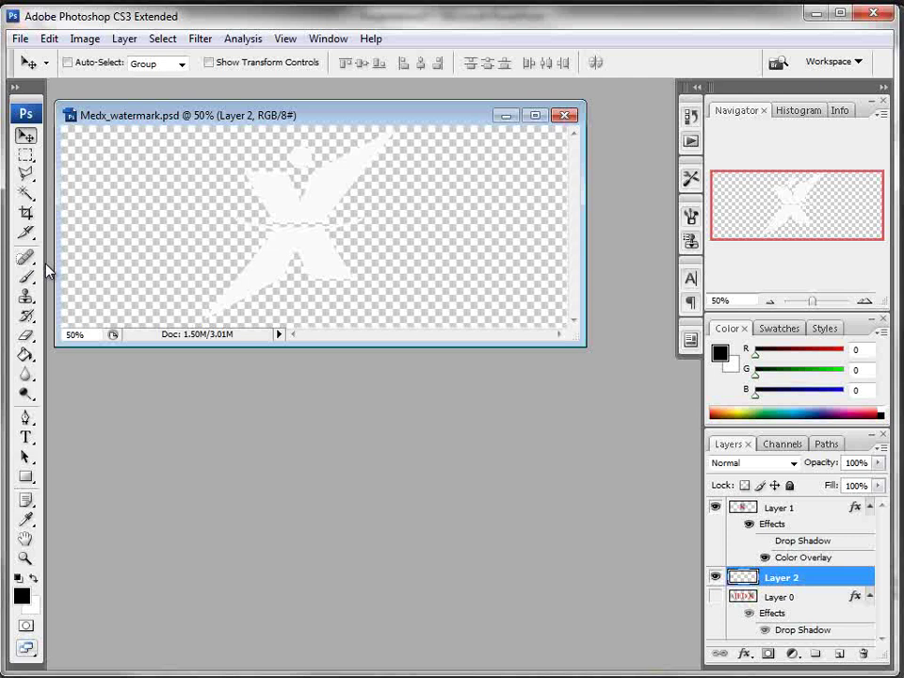
pyautogui.click(26, 355)
pyautogui.click(23, 597)
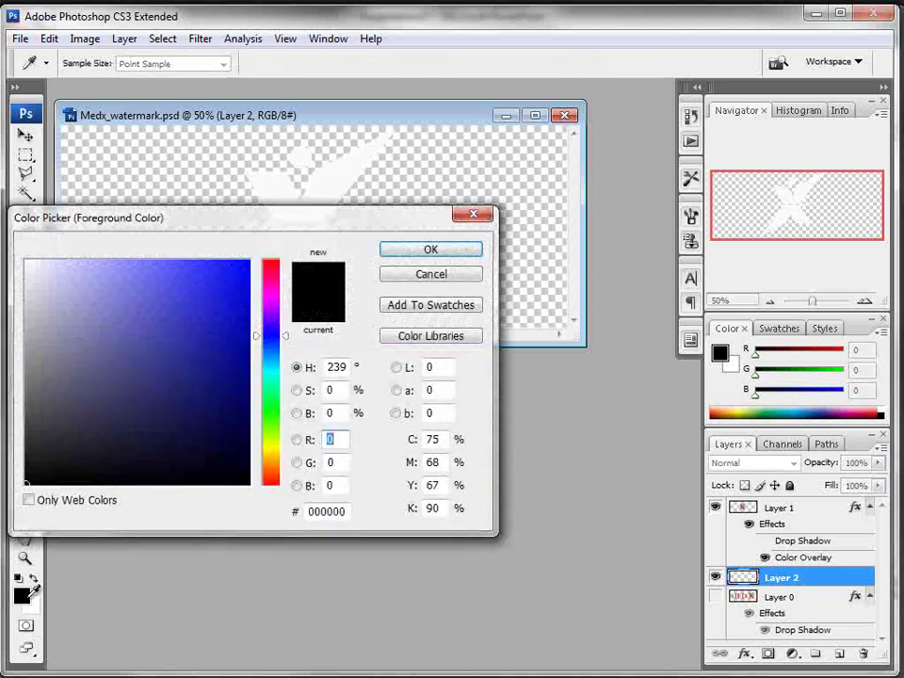
pyautogui.click(231, 377)
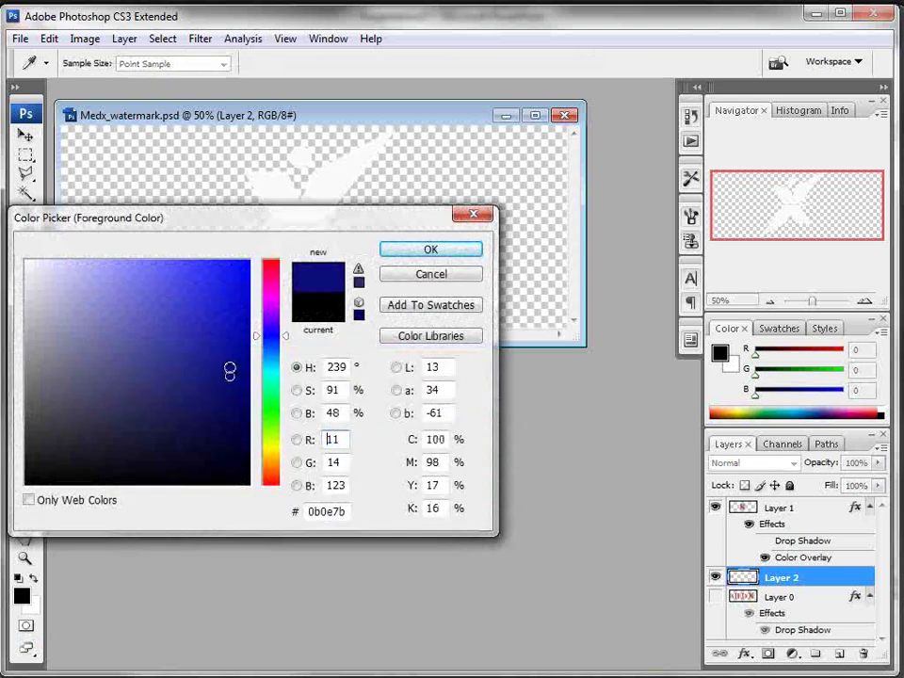
pyautogui.click(395, 252)
pyautogui.click(120, 222)
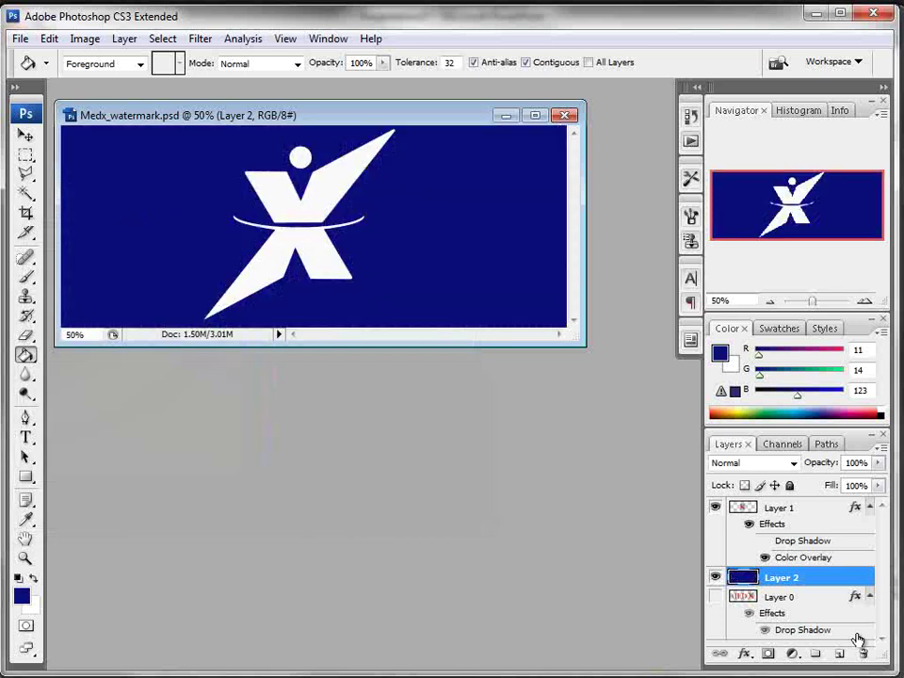
# Drop Layer 1's opacity to 10% and apply a Gaussian Blur of about 5 px radius.
pyautogui.click(797, 508)
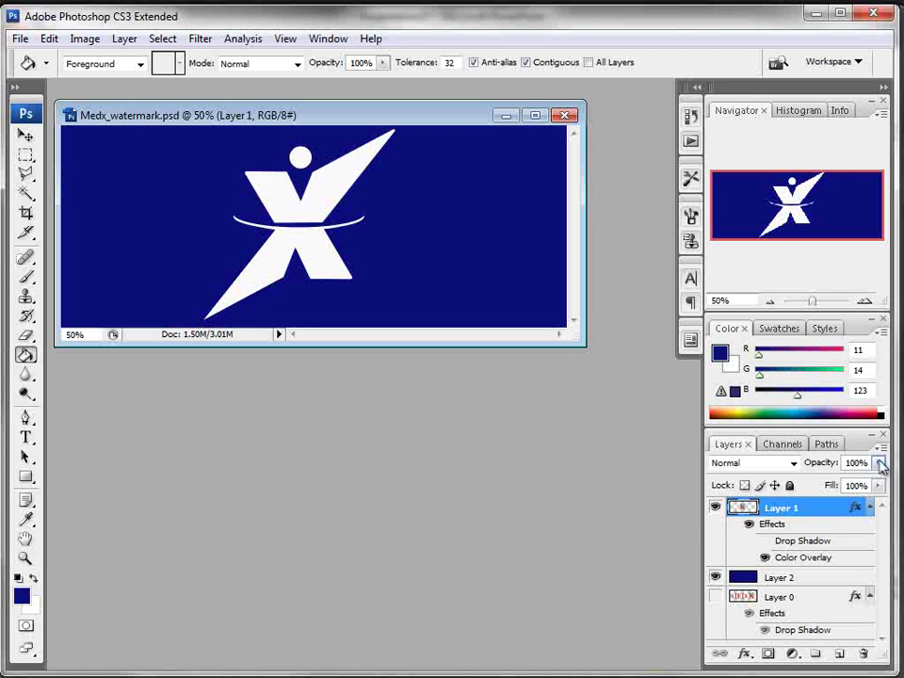
pyautogui.moveTo(878, 462); pyautogui.dragTo(798, 487)
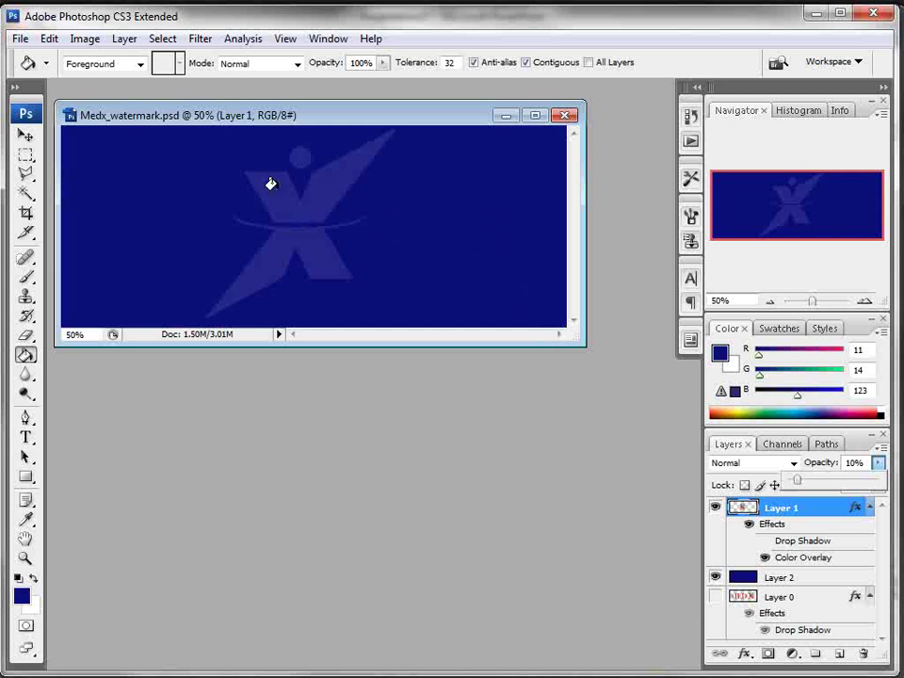
pyautogui.click(199, 39)
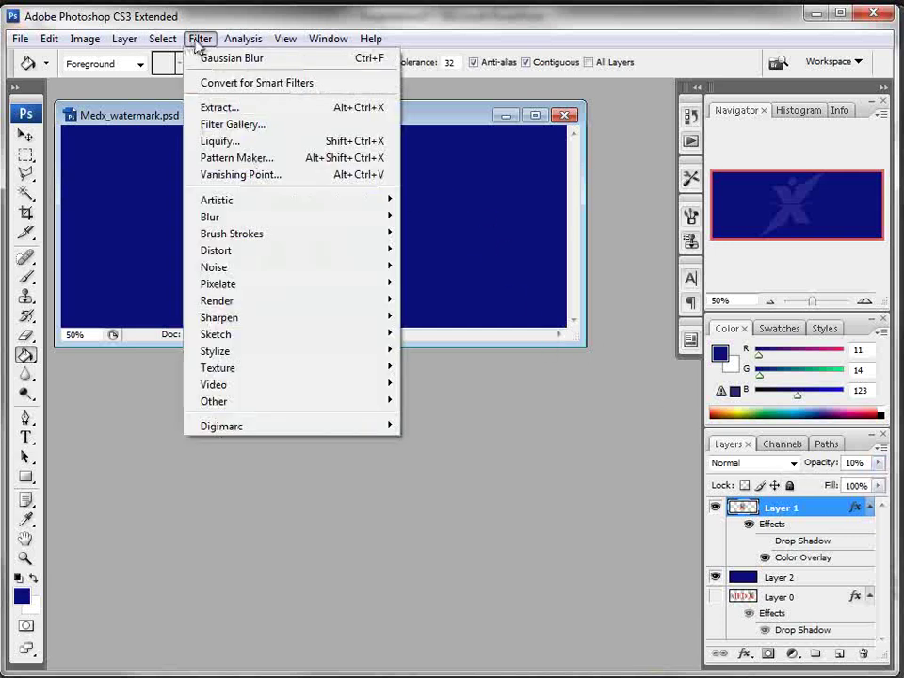
pyautogui.moveTo(211, 220)
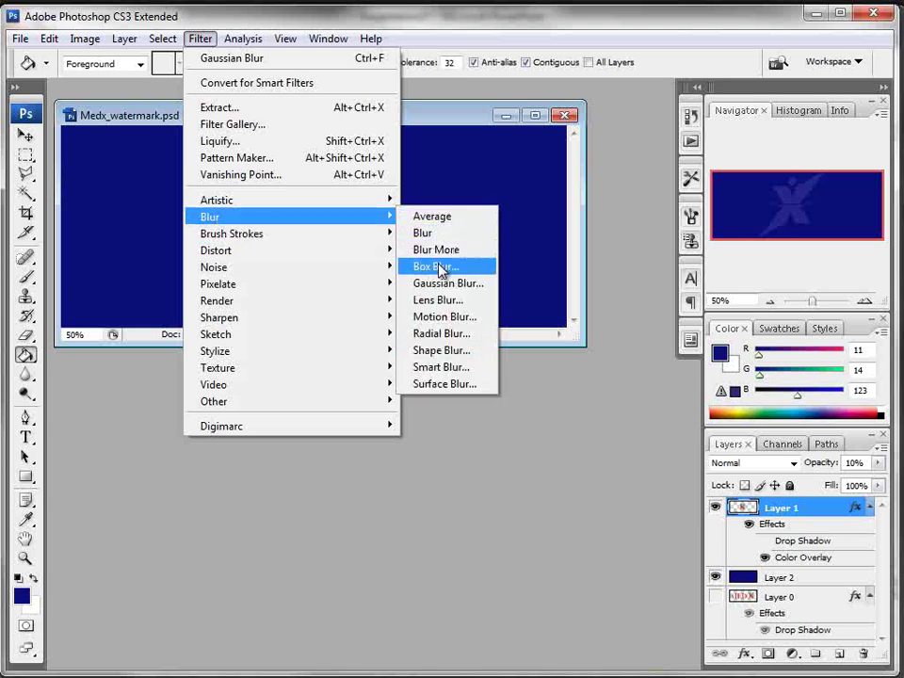
pyautogui.click(422, 284)
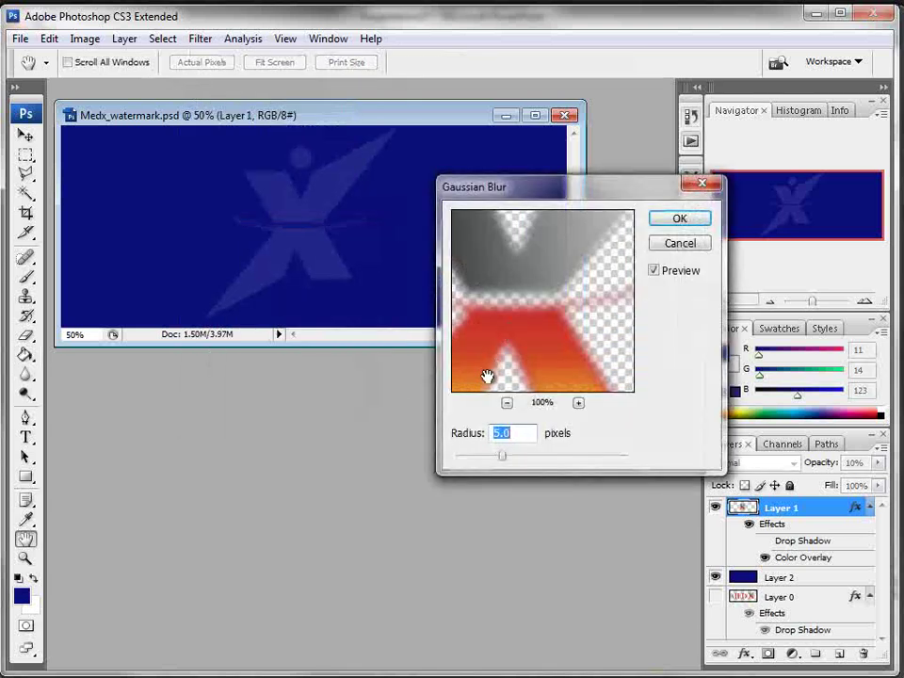
pyautogui.moveTo(501, 458); pyautogui.dragTo(499, 458)
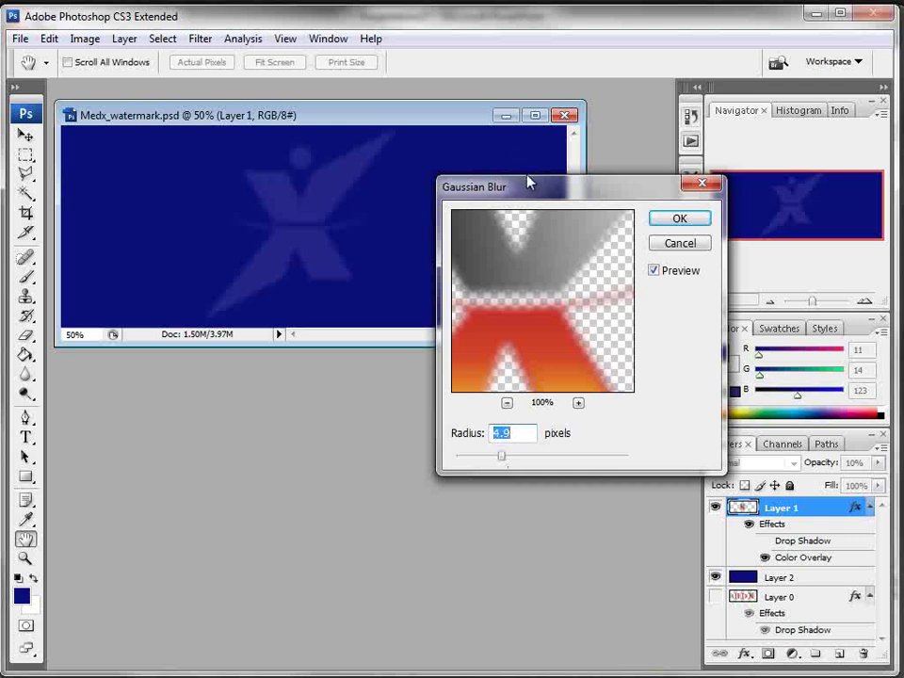
pyautogui.moveTo(528, 191); pyautogui.dragTo(431, 142)
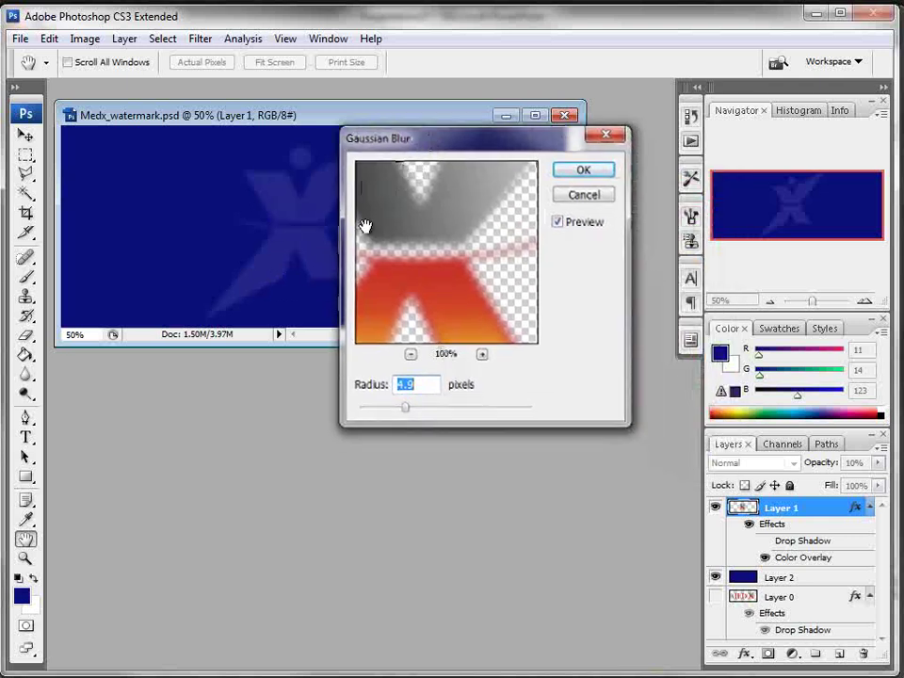
pyautogui.moveTo(421, 152); pyautogui.dragTo(491, 135)
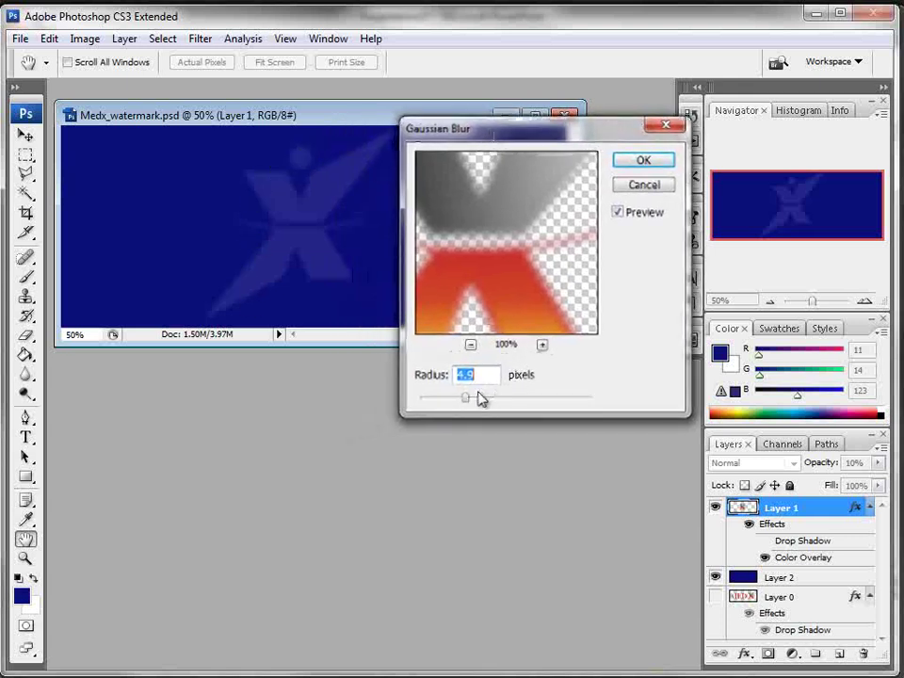
pyautogui.moveTo(465, 396); pyautogui.dragTo(468, 402)
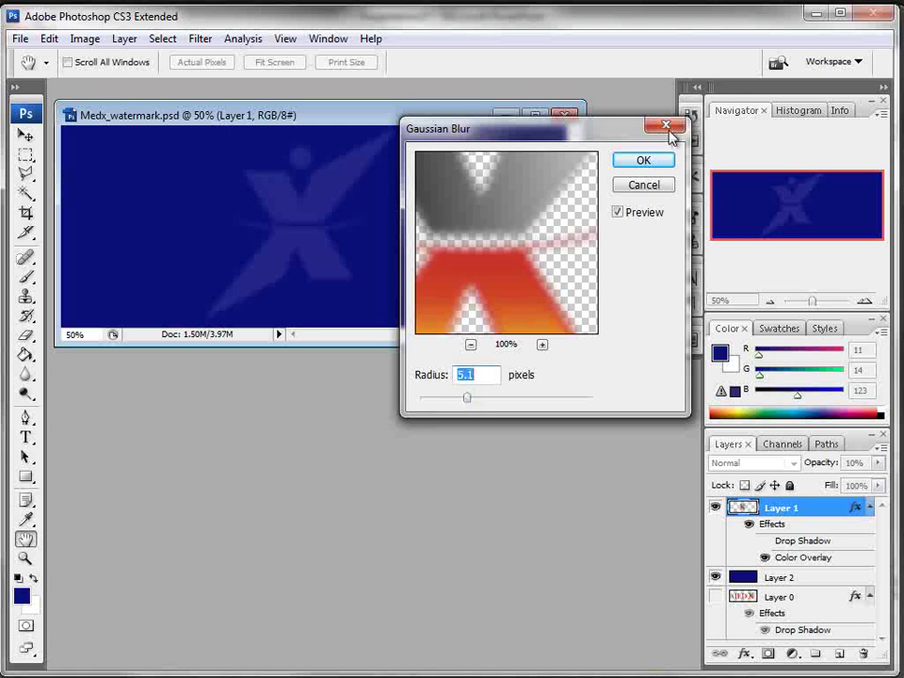
pyautogui.click(640, 160)
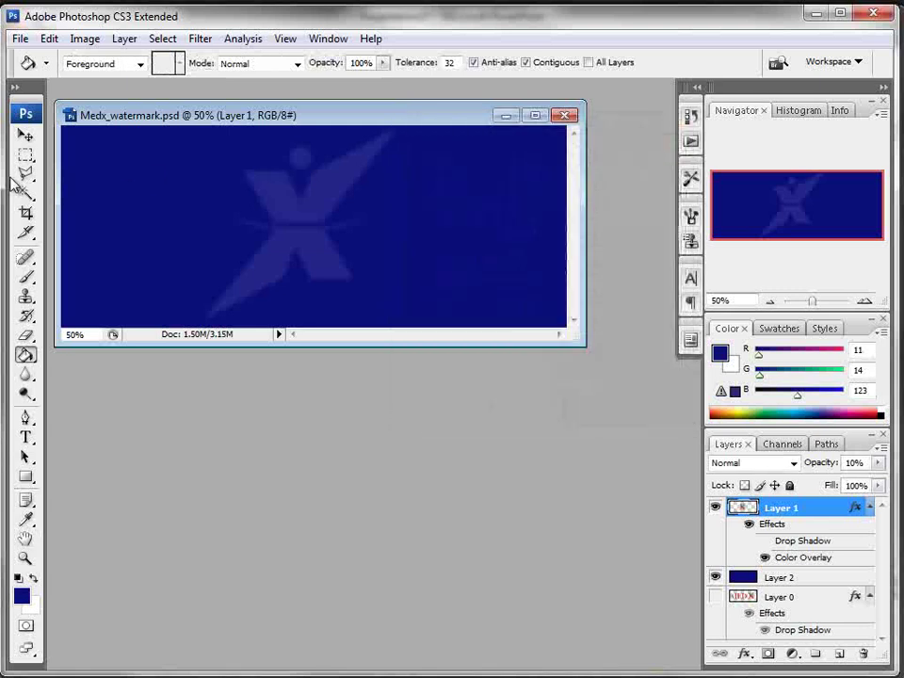
# Crop the canvas to a square around the X icon and hide the navy Layer 2.
pyautogui.click(26, 212)
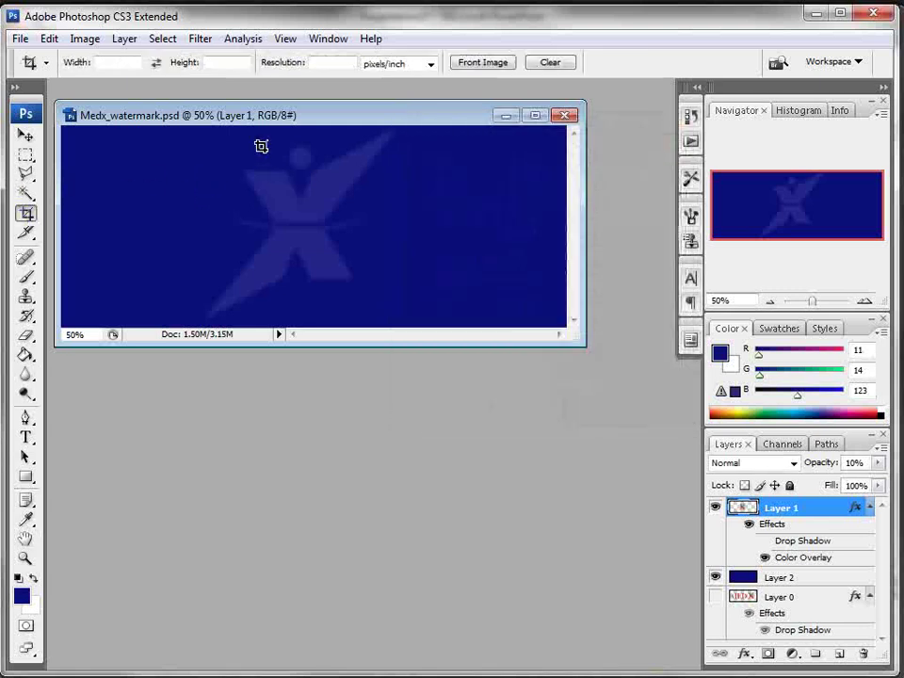
pyautogui.moveTo(193, 127); pyautogui.dragTo(423, 340)
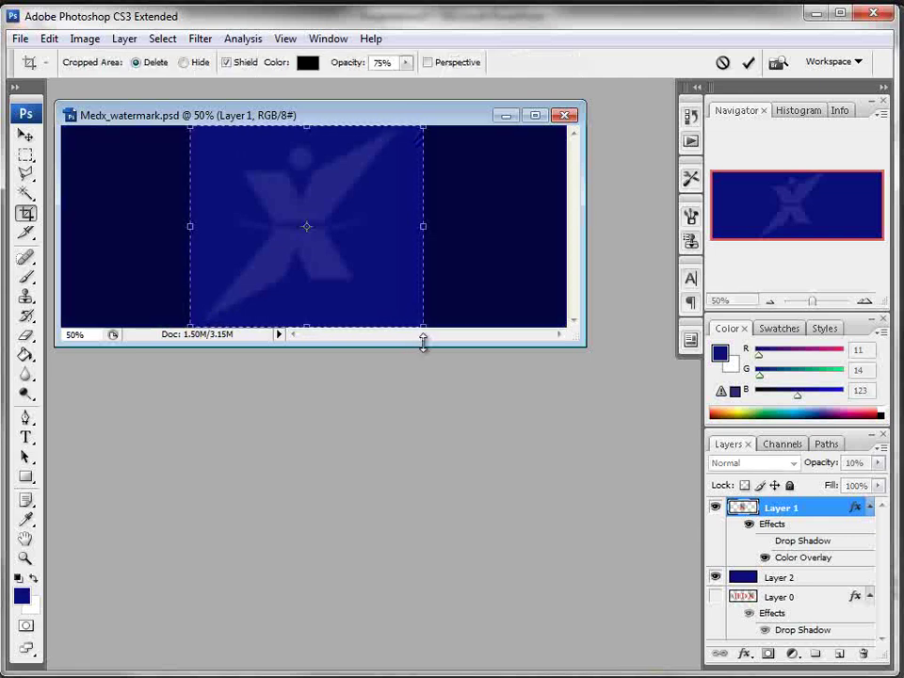
pyautogui.press('Return')
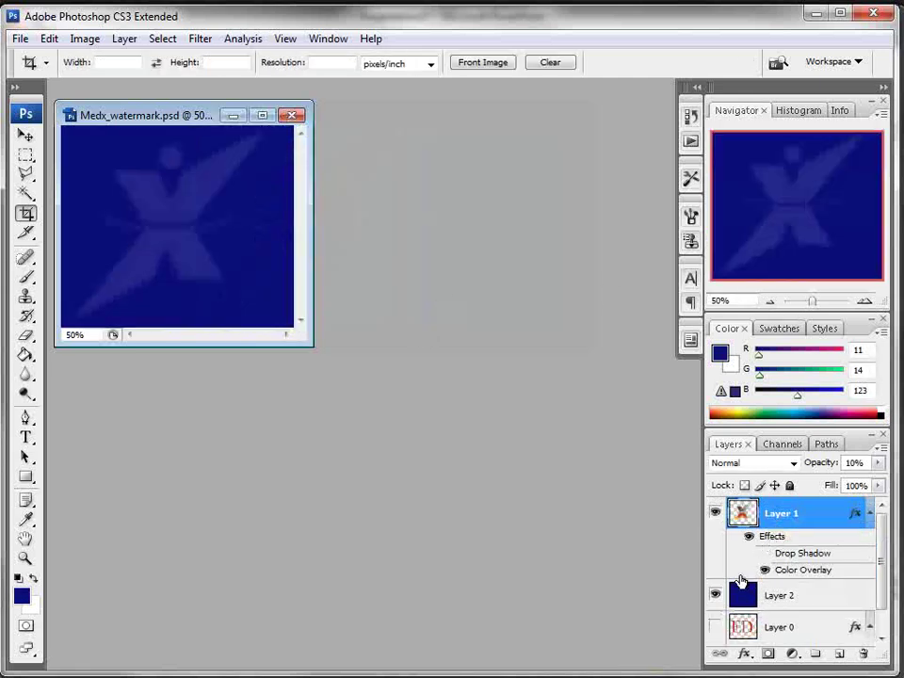
pyautogui.click(715, 595)
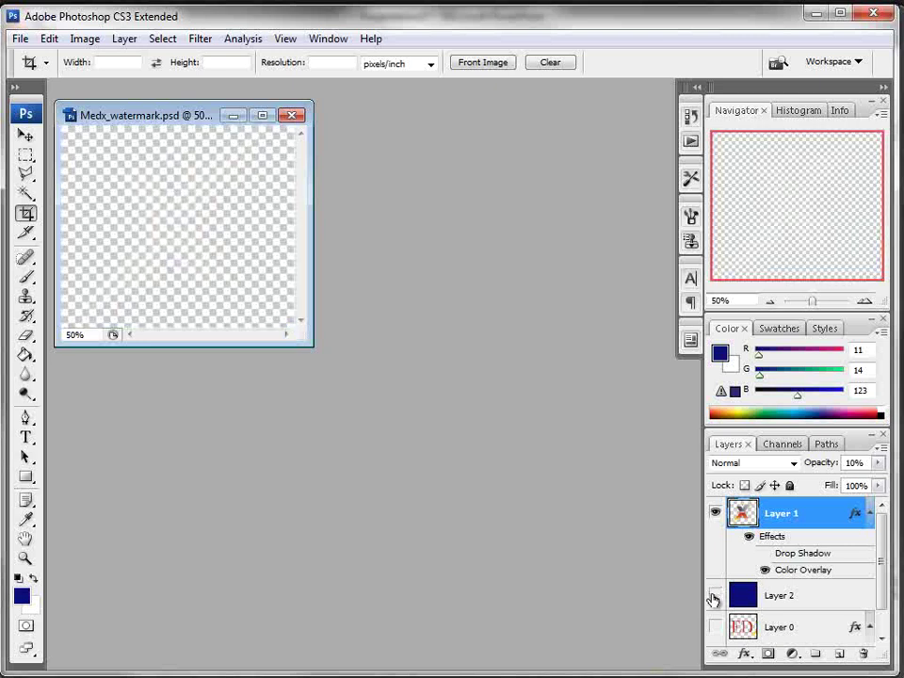
pyautogui.click(20, 39)
# In Save As, set the file format to PNG.
pyautogui.click(53, 265)
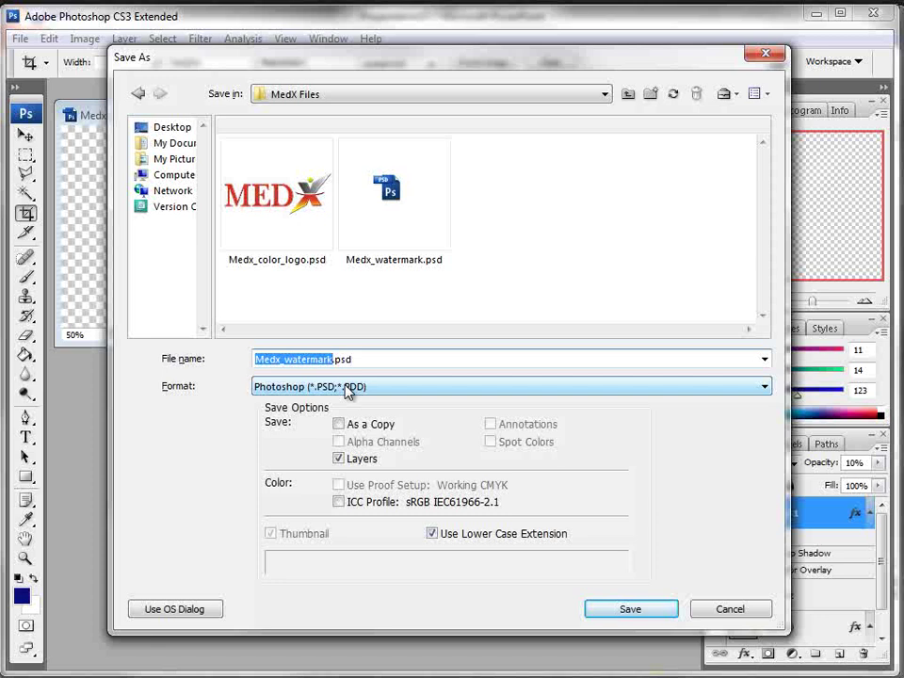
pyautogui.click(348, 392)
pyautogui.scroll(-1, 767, 478)
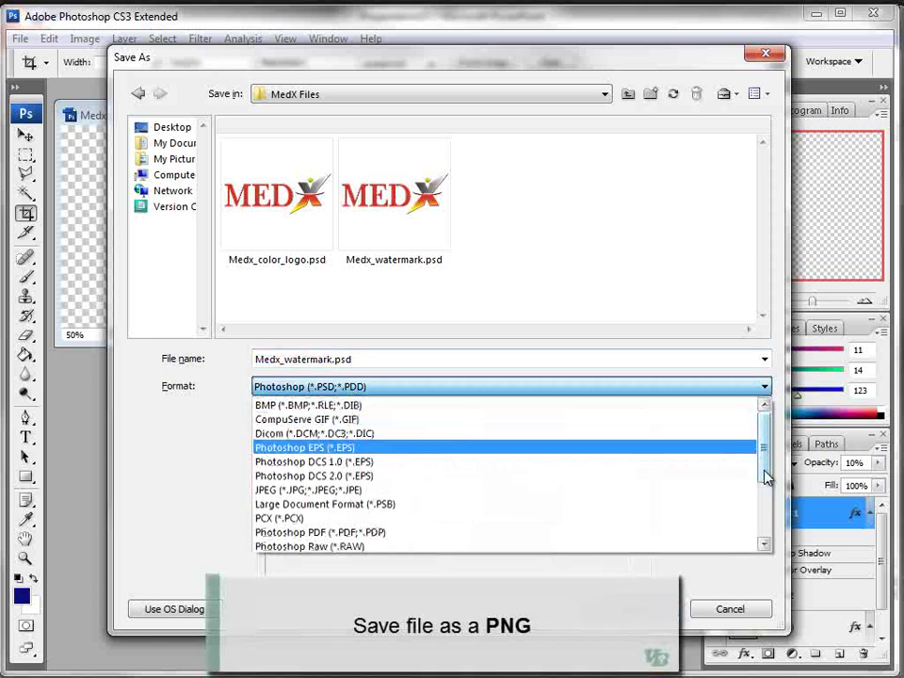
pyautogui.moveTo(767, 478); pyautogui.dragTo(762, 521)
pyautogui.click(328, 491)
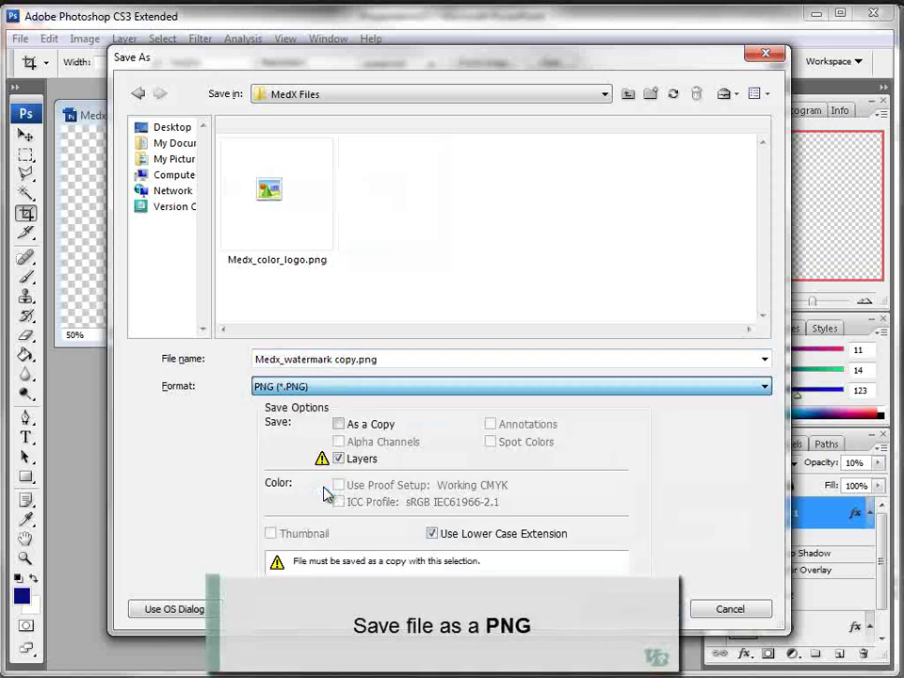
# Name the file Medx_watermark.png and save it with Interlace set to None.
pyautogui.click(390, 363)
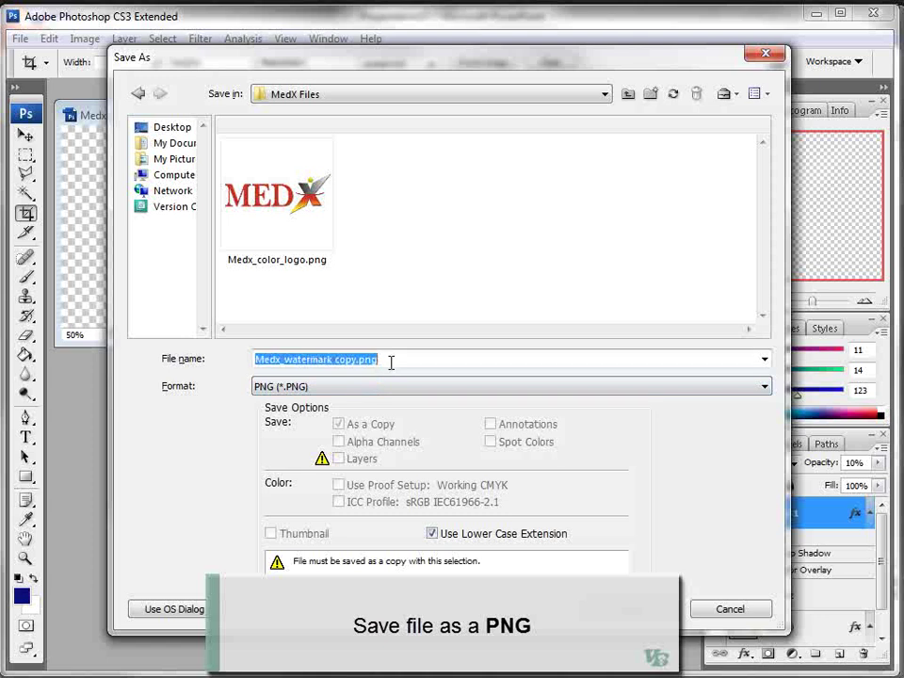
pyautogui.click(332, 360)
pyautogui.moveTo(332, 361); pyautogui.dragTo(365, 359)
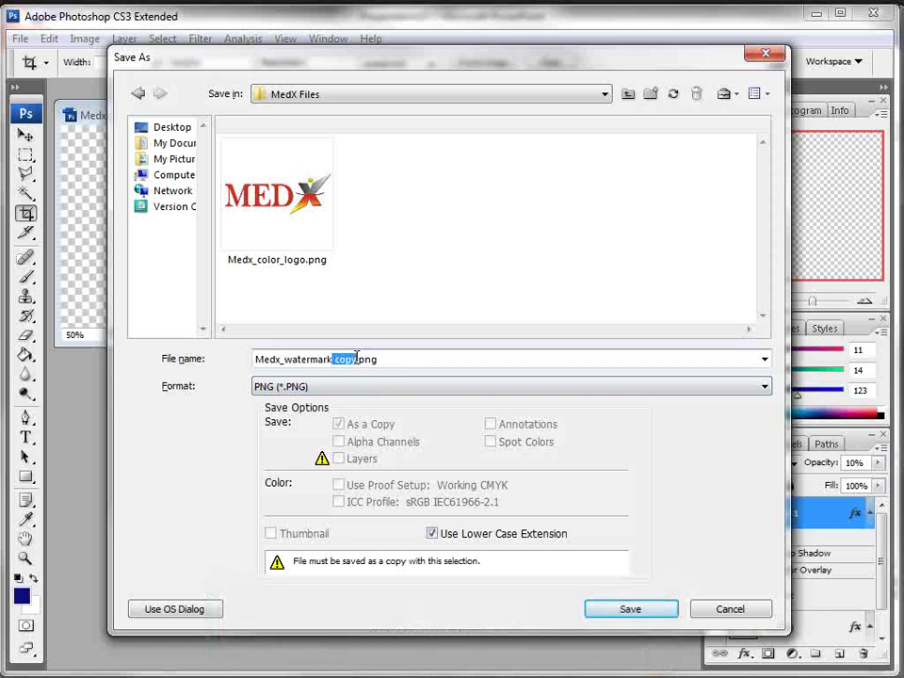
pyautogui.press('BackSpace')
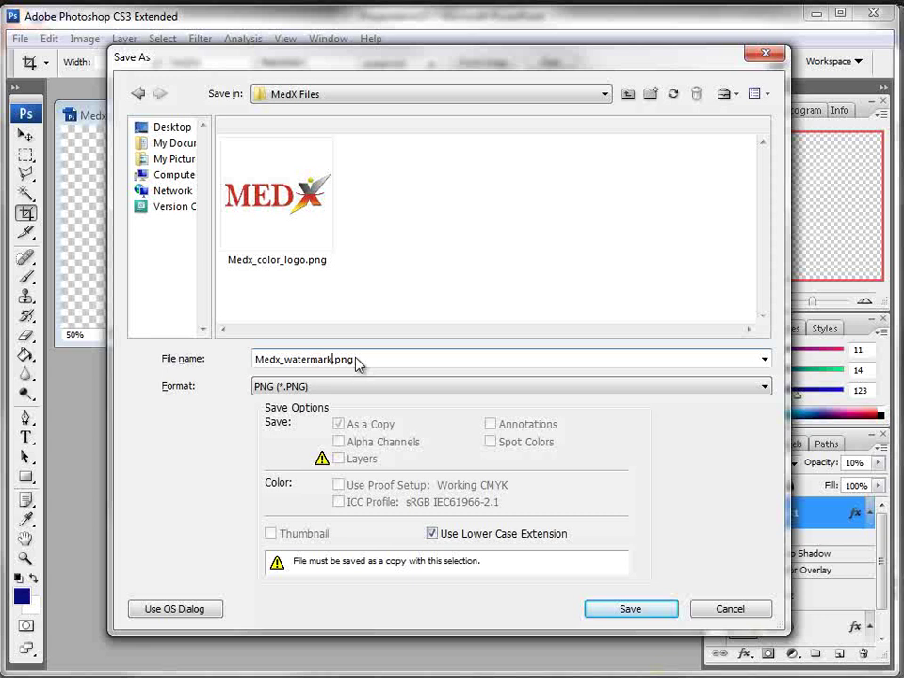
pyautogui.click(613, 612)
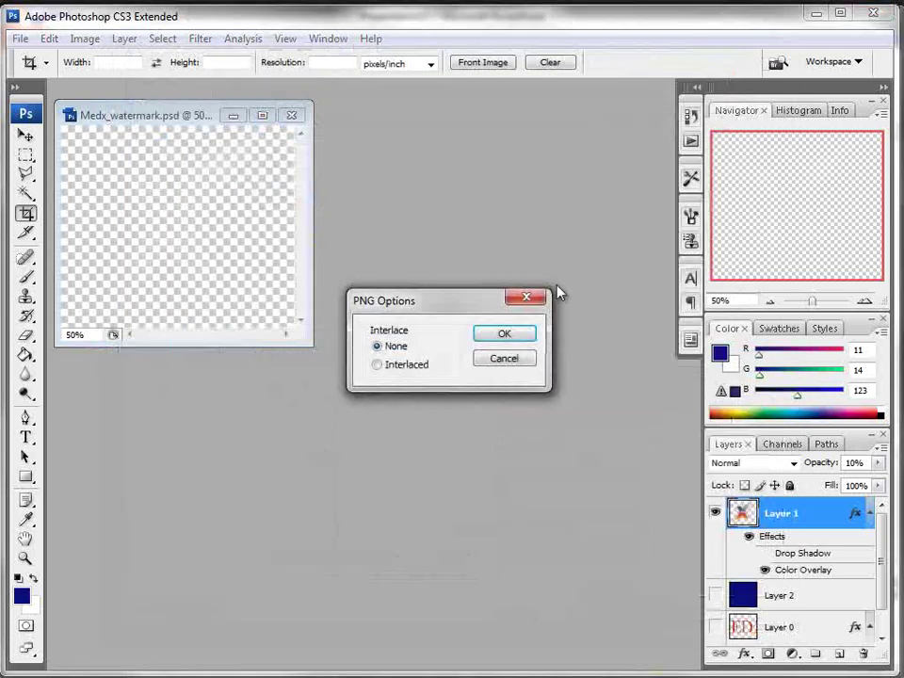
pyautogui.click(486, 333)
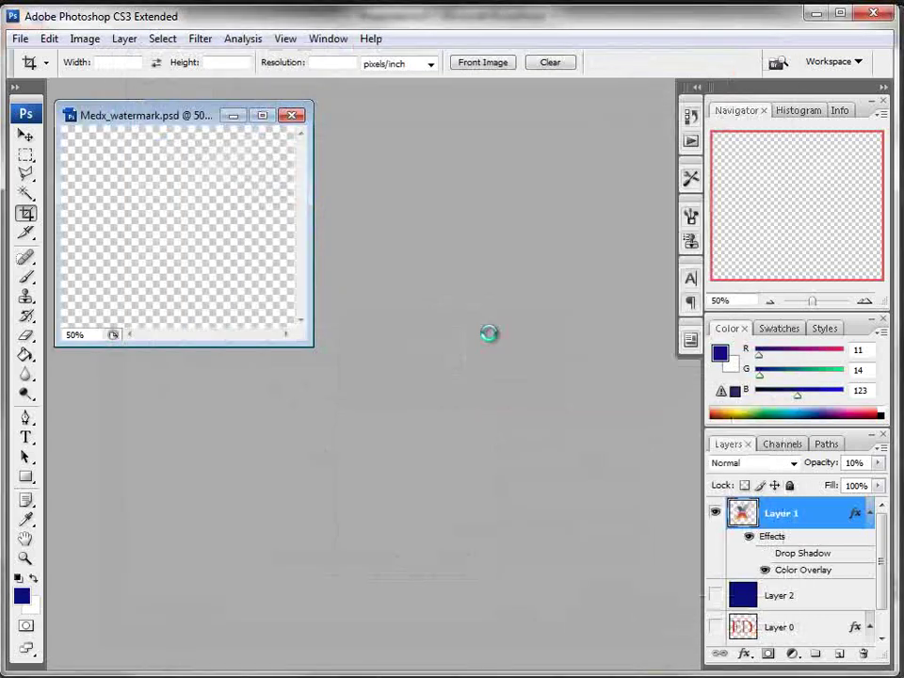